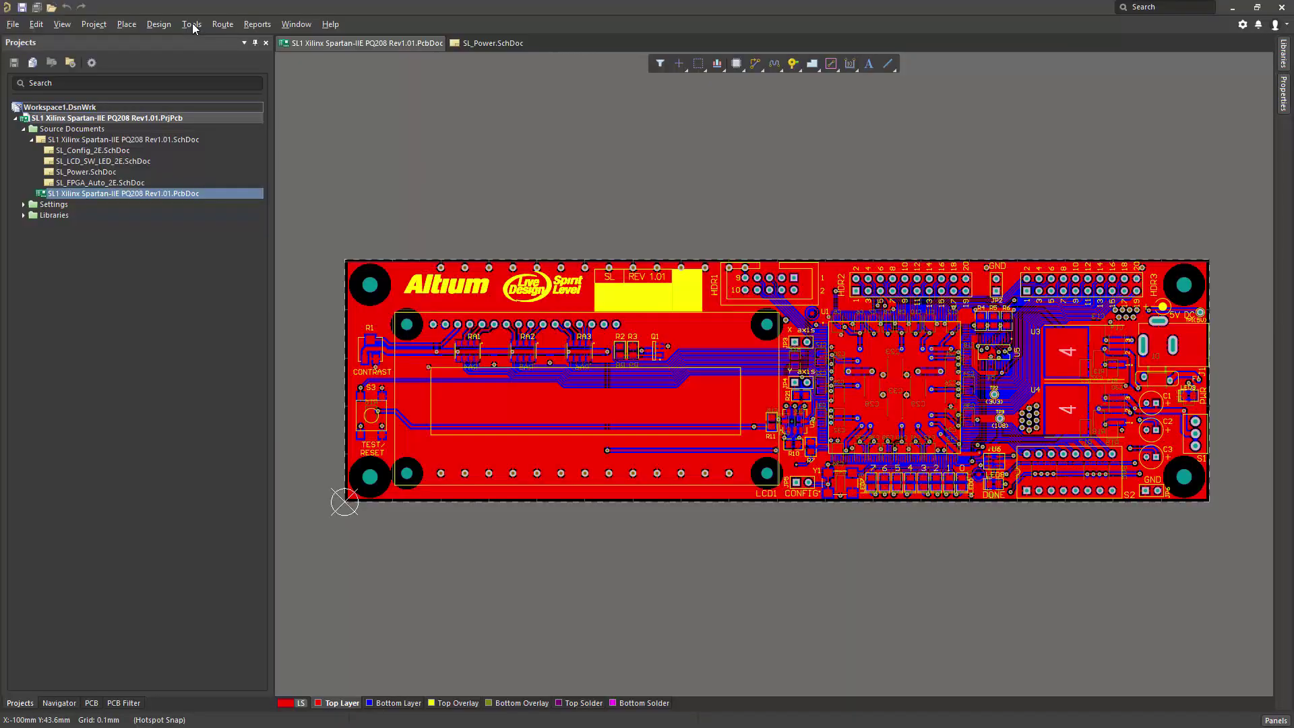
Launch the PDN Analyzer and mark the 5V net as a DC net.
click(192, 25)
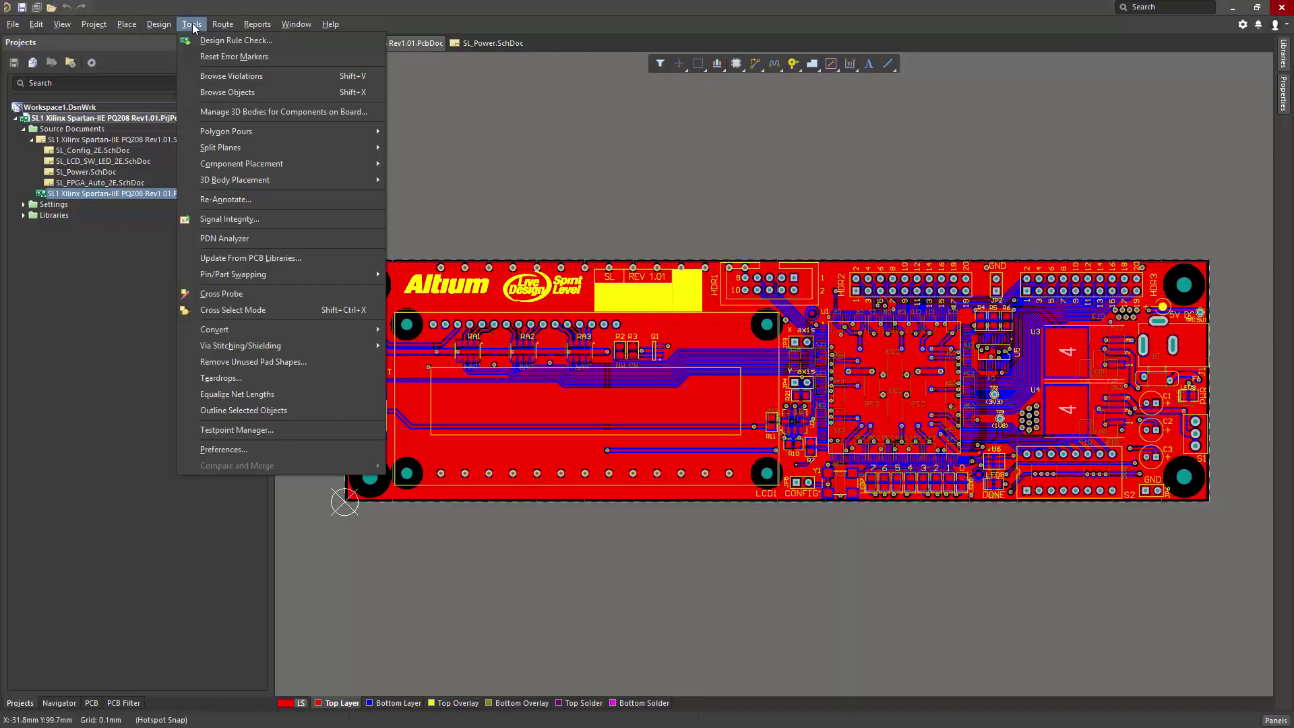
click(236, 238)
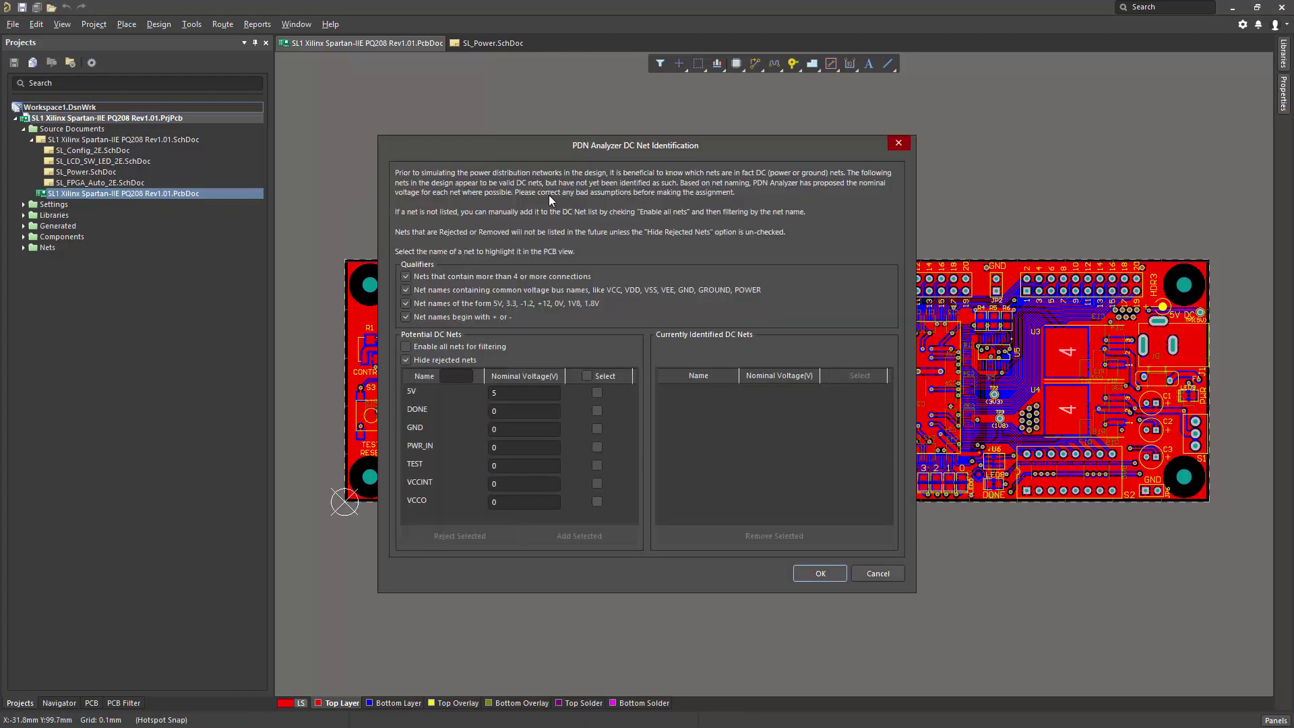
click(597, 392)
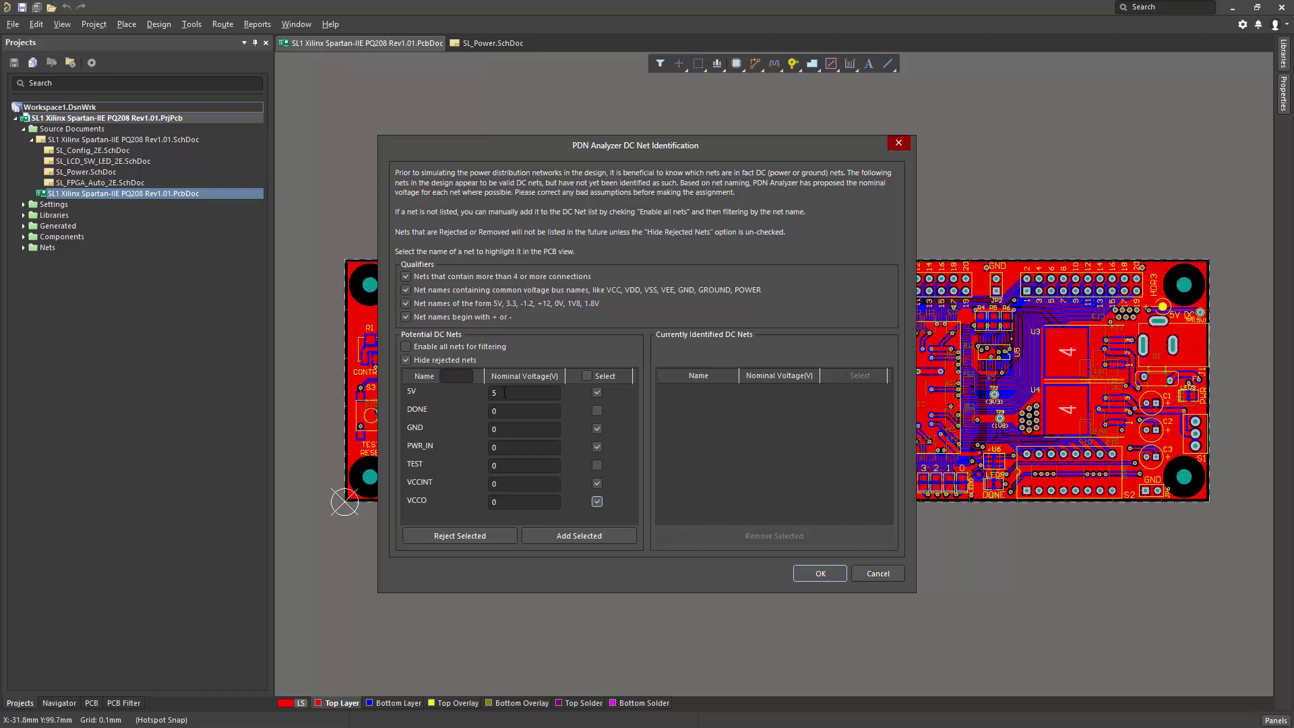
Set nominal voltages: PWR_IN 5 V, VCCINT 1.8 V, VCCO 3.3 V.
double_click(502, 446)
text(5)
double_click(501, 484)
text(1.8)
double_click(500, 502)
text(3.3)
List all nets, set NetD1_2 to 5 V, tick it and add it to the identified DC nets.
click(423, 349)
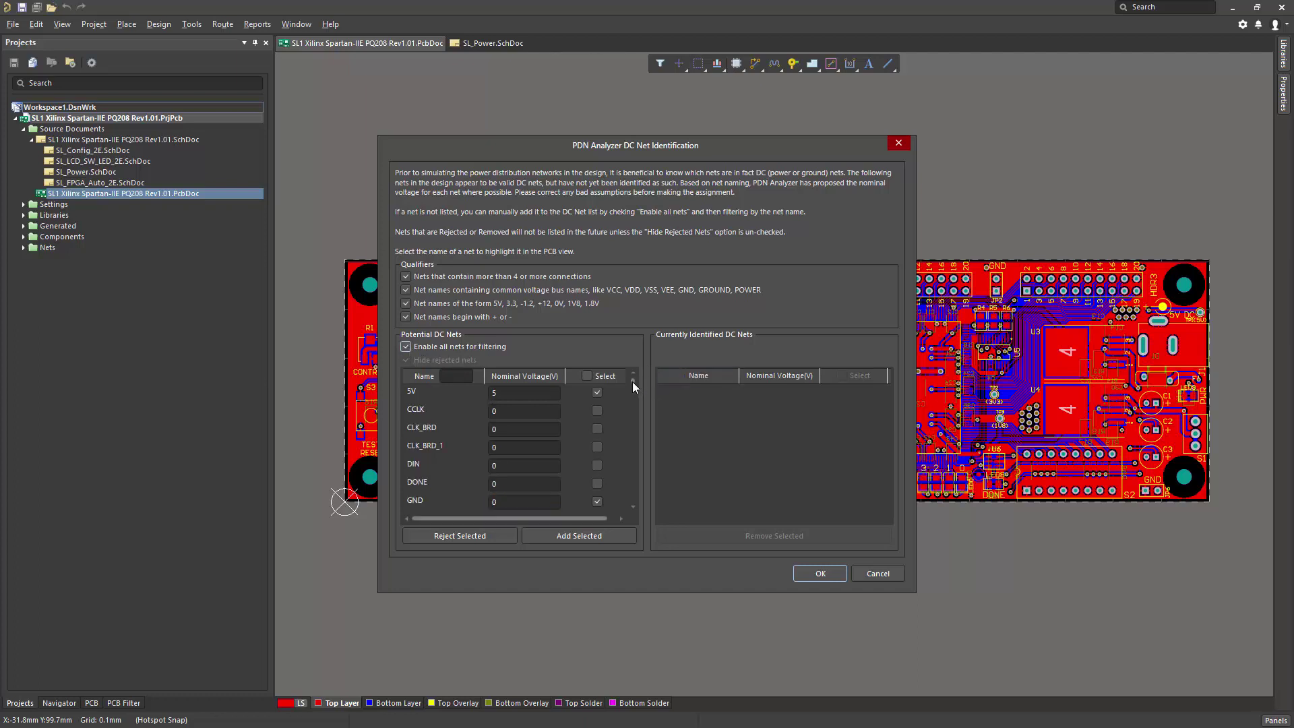
drag(632, 383, 624, 463)
click(500, 446)
text(5)
click(597, 448)
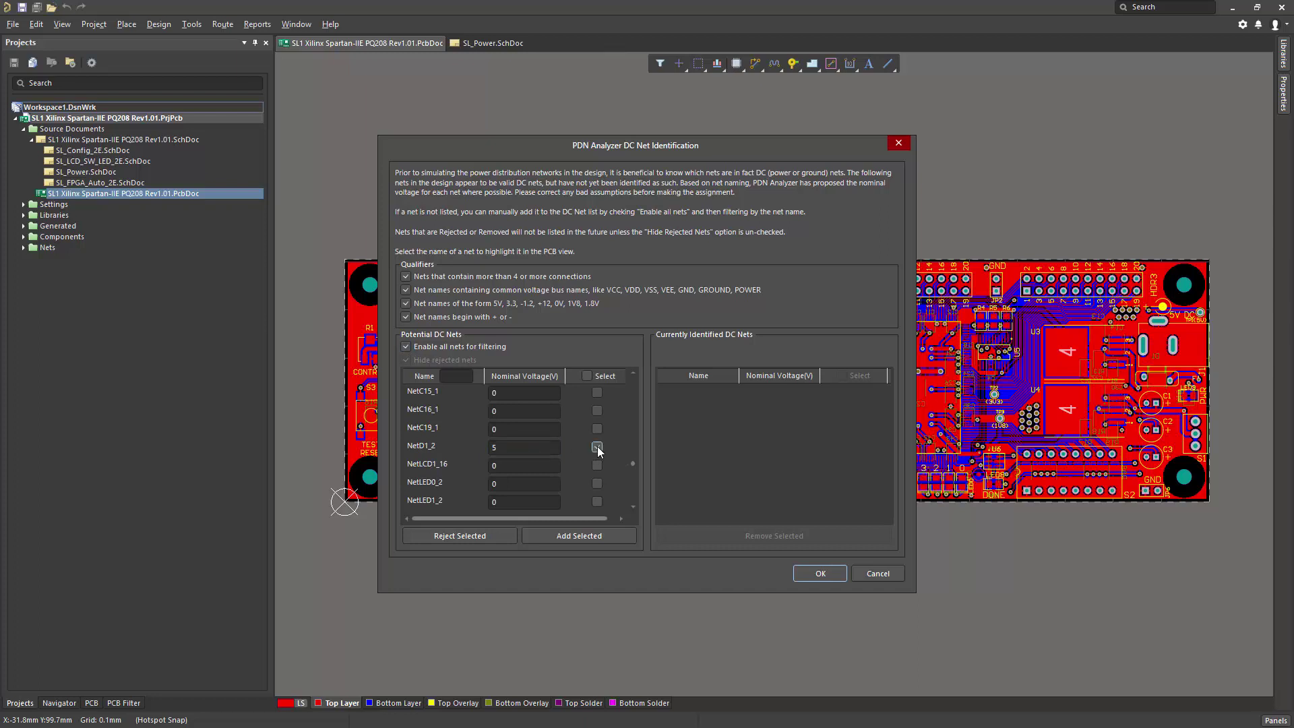
click(585, 535)
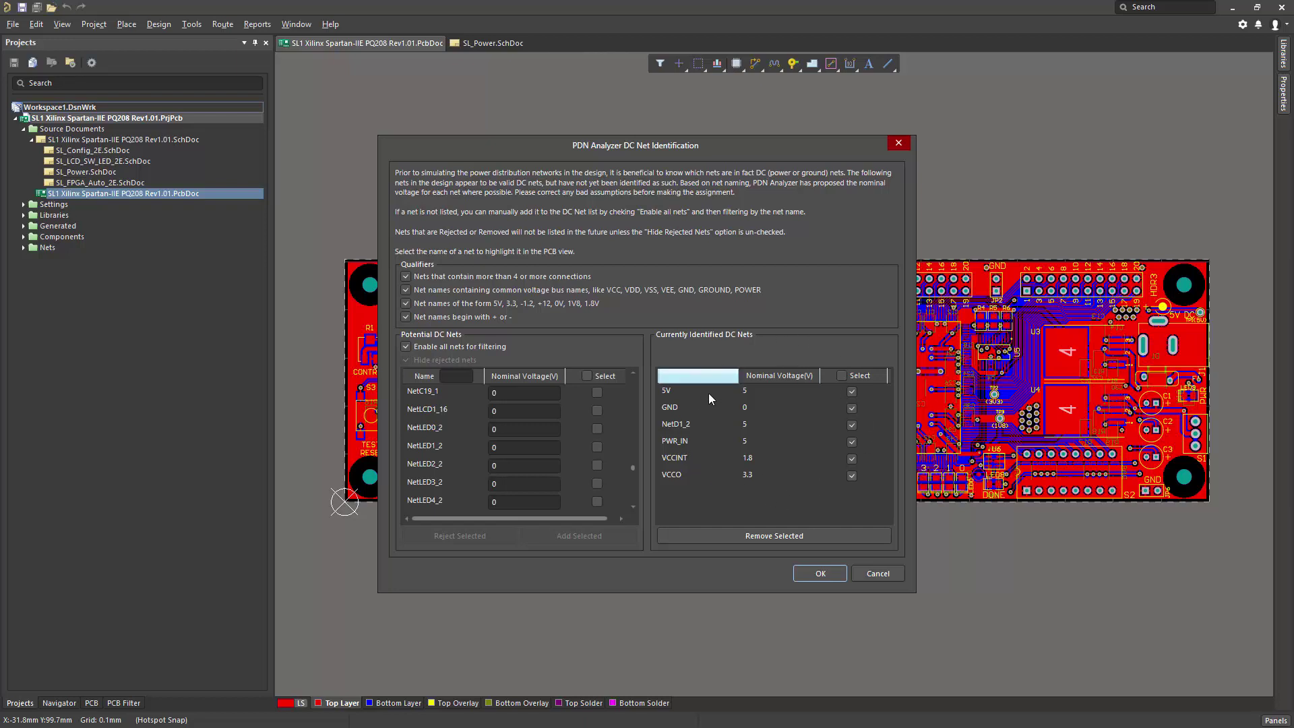
Reject the DONE and TEST nets as DC nets.
click(405, 347)
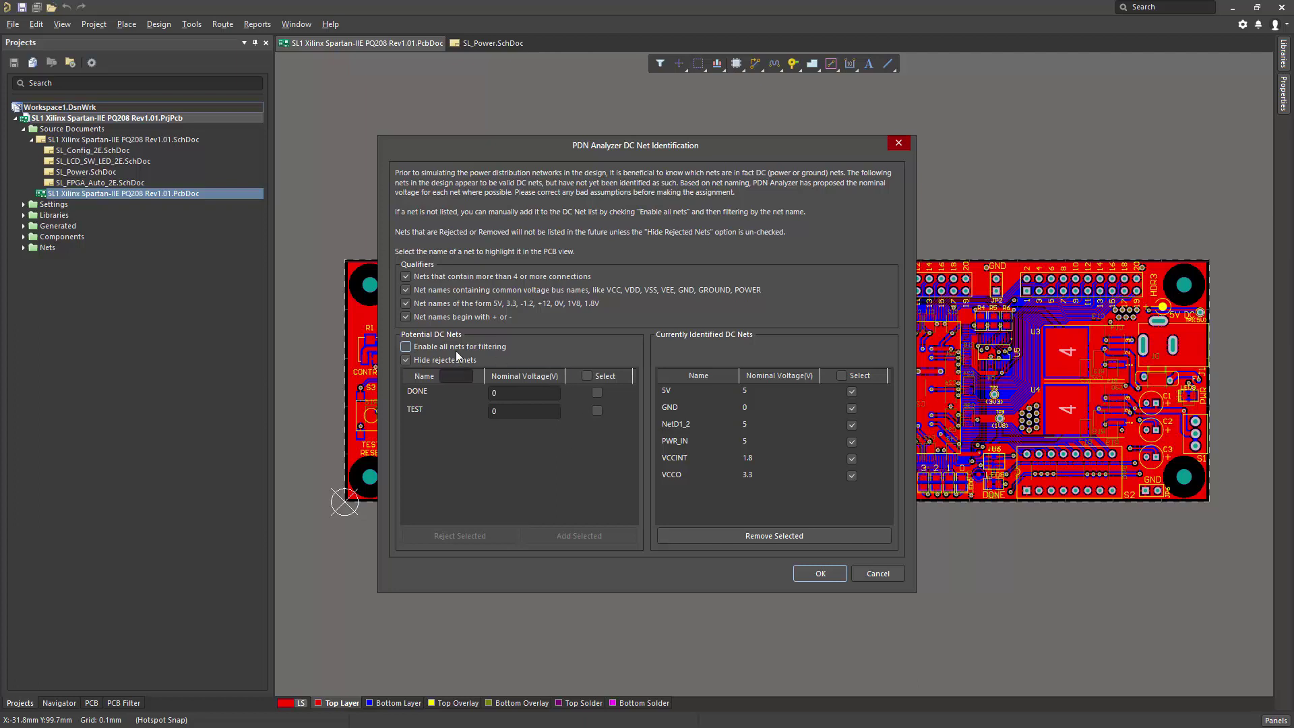
click(587, 376)
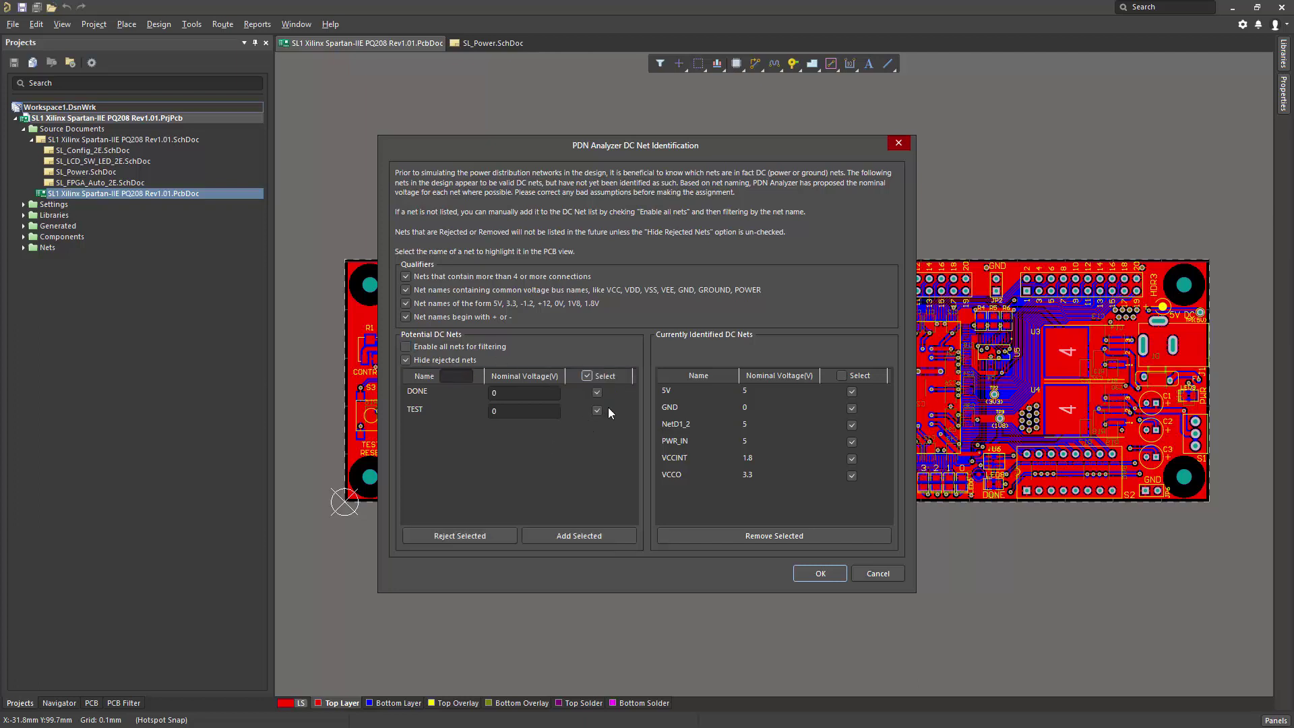
click(460, 537)
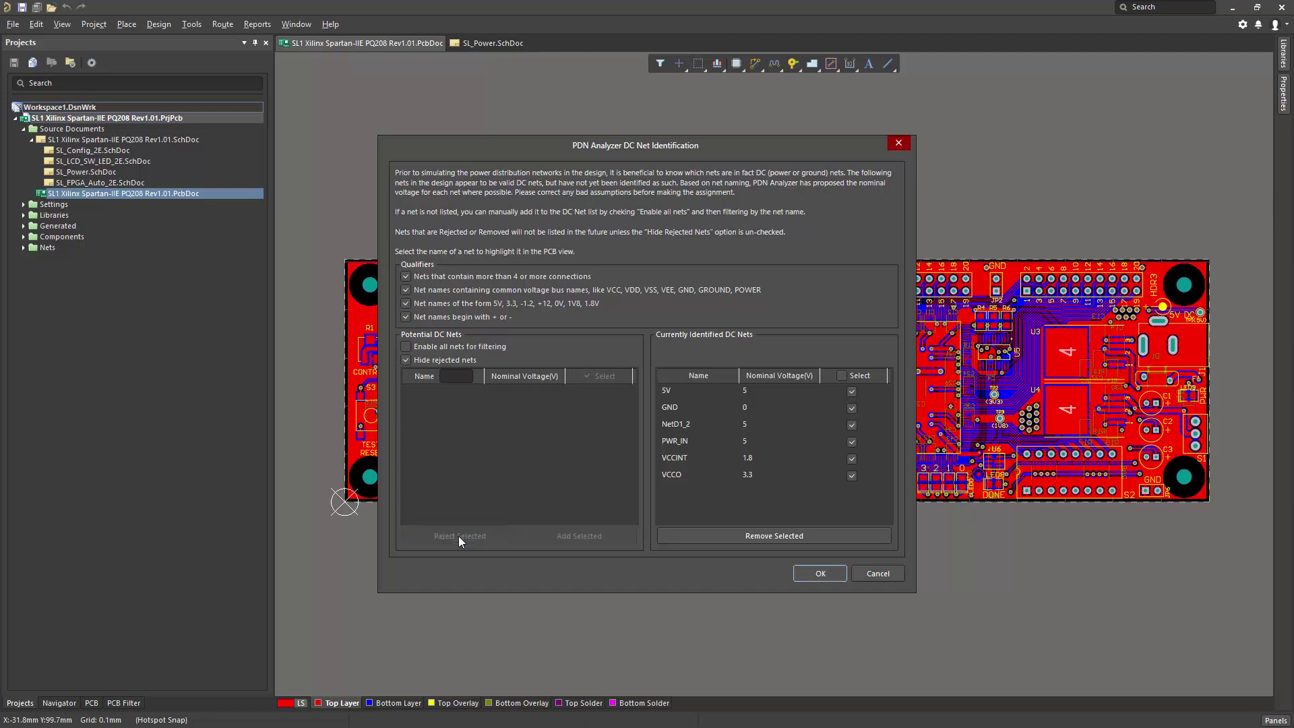
Confirm the DC net identification and move the PDN Analyzer window off the board.
click(821, 573)
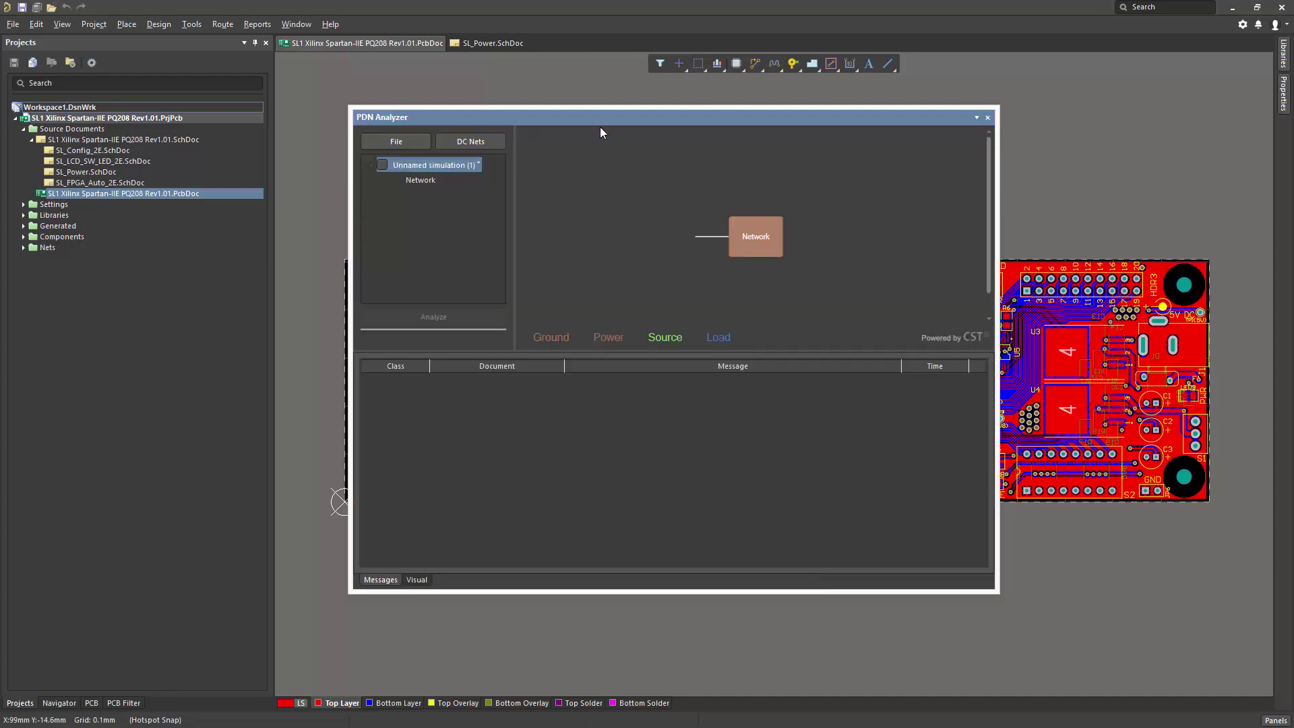
mouse_move(600, 116)
mouse_down()
mouse_move(676, 177)
mouse_move(632, 117)
mouse_move(617, 147)
mouse_up()
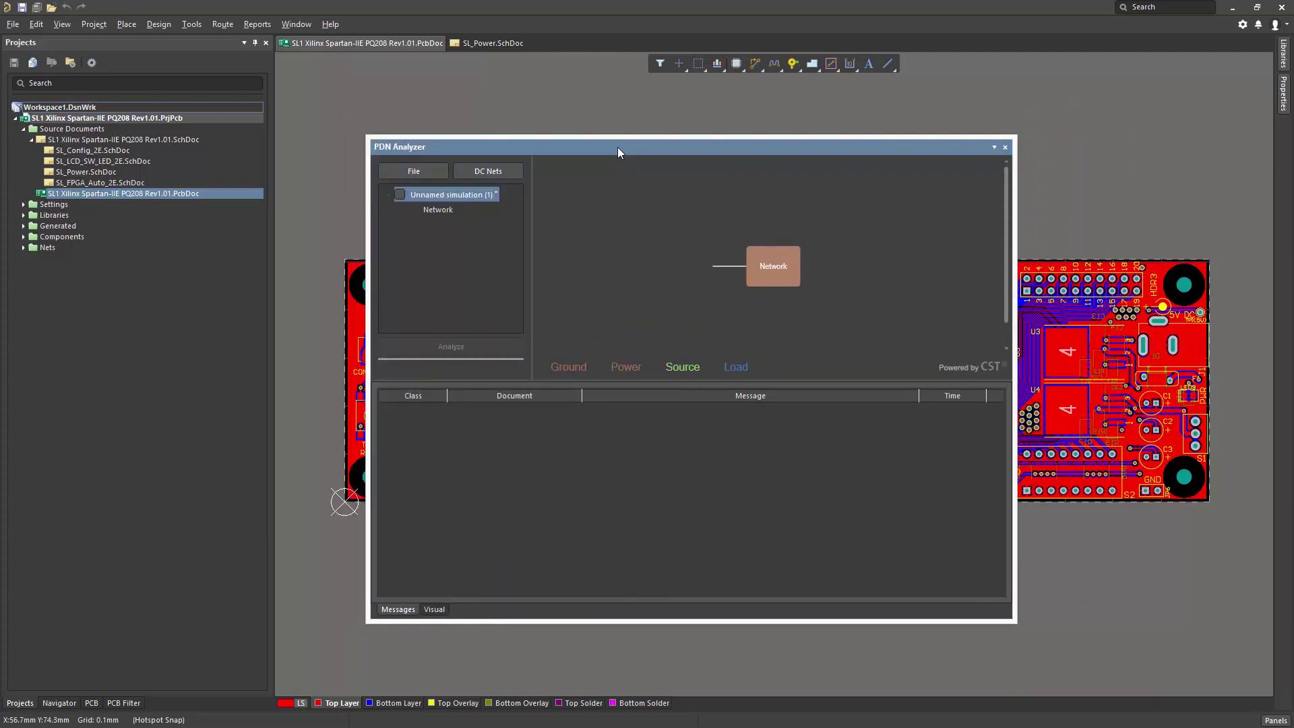
mouse_move(618, 147)
mouse_down()
mouse_move(859, 127)
mouse_move(629, 125)
mouse_up()
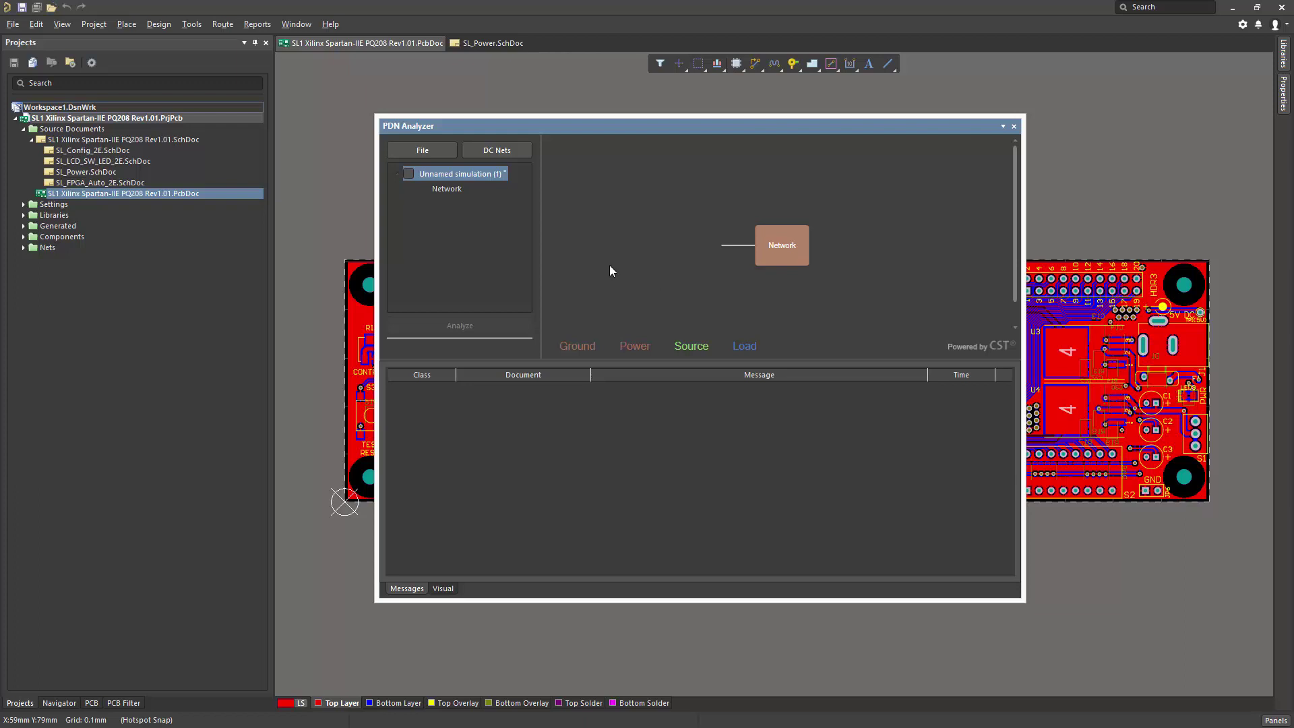
Switch the PDN Analyzer to compact layout and dock it below the PCB workspace.
click(421, 150)
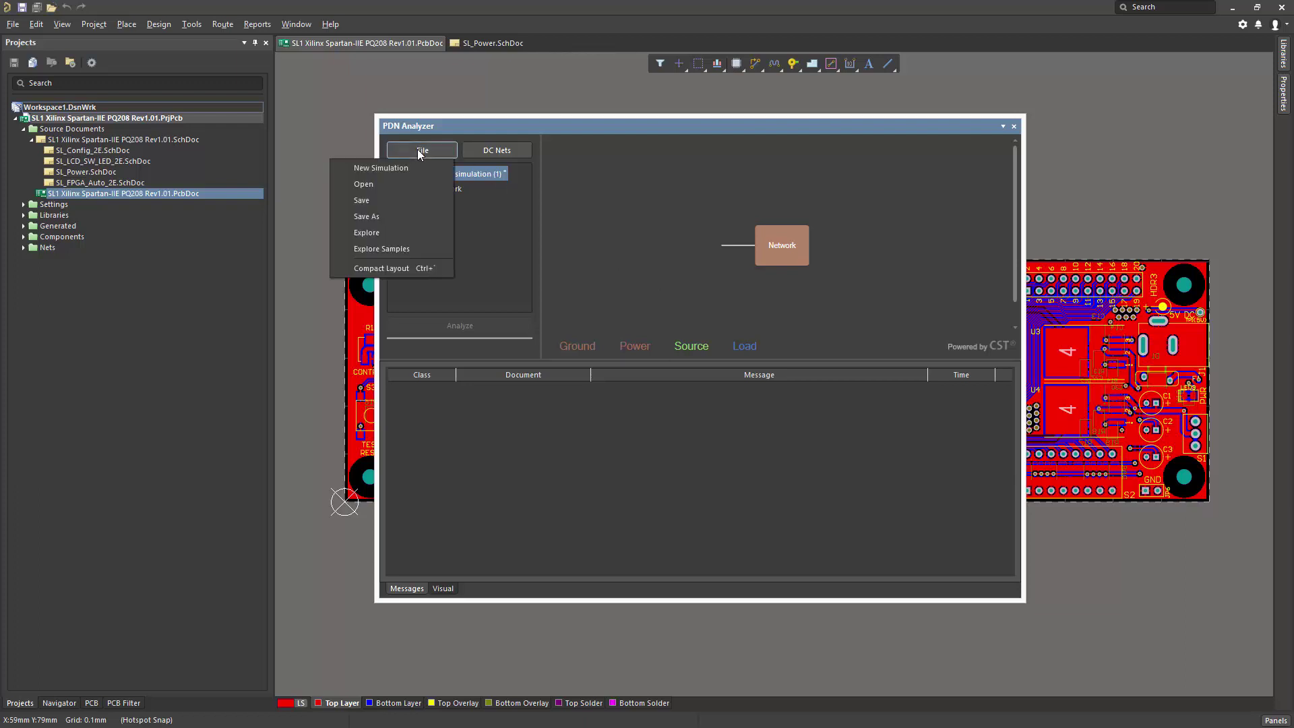
click(403, 267)
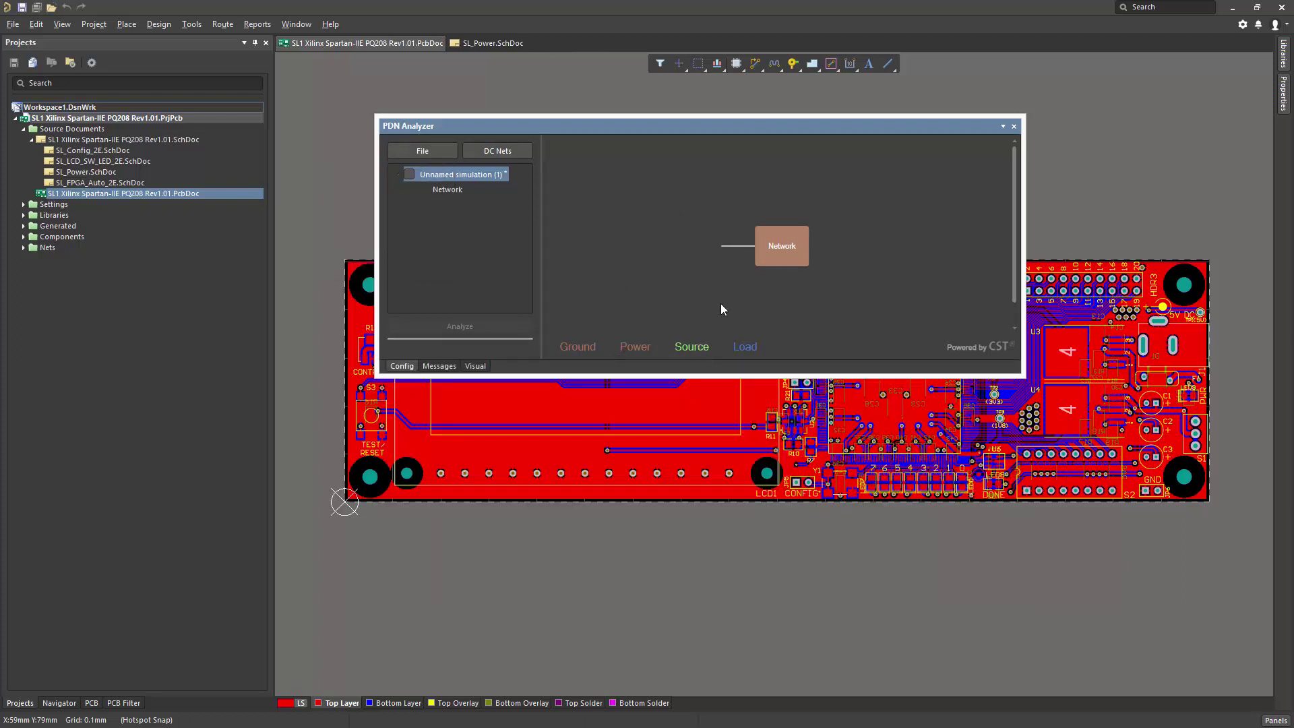
click(475, 366)
click(402, 368)
click(475, 366)
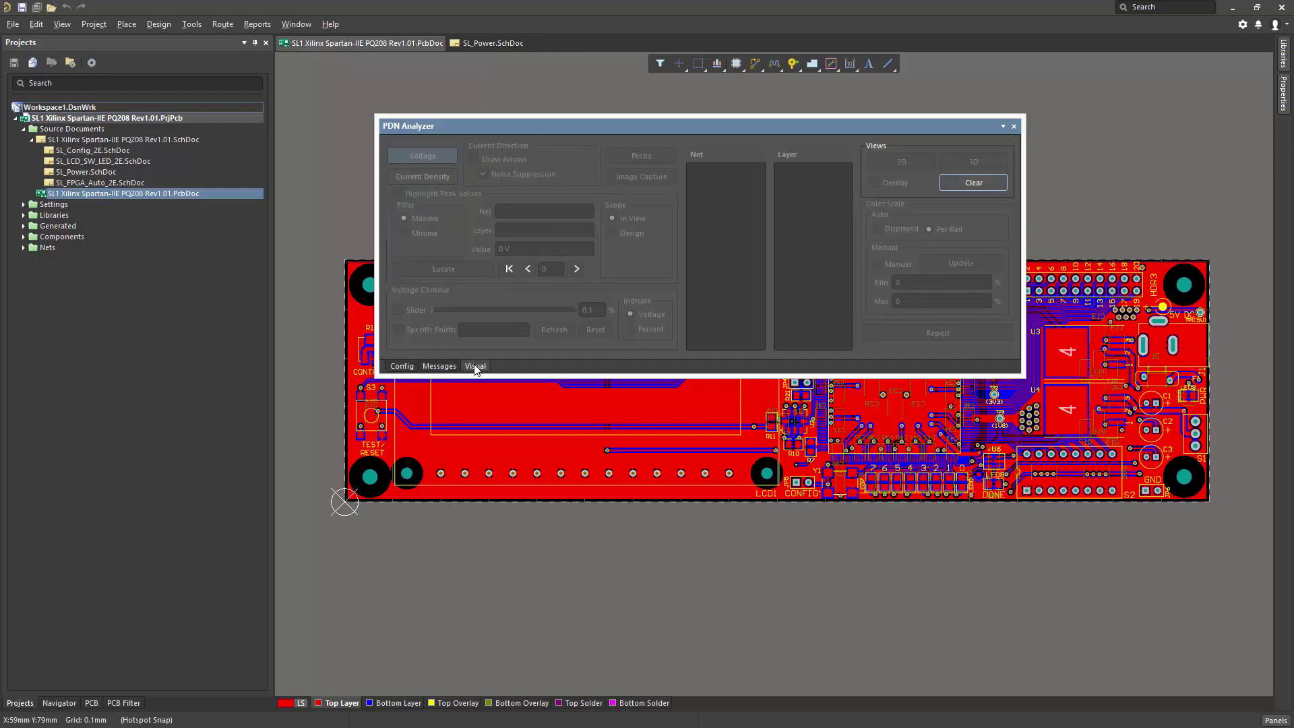
drag(653, 132, 581, 687)
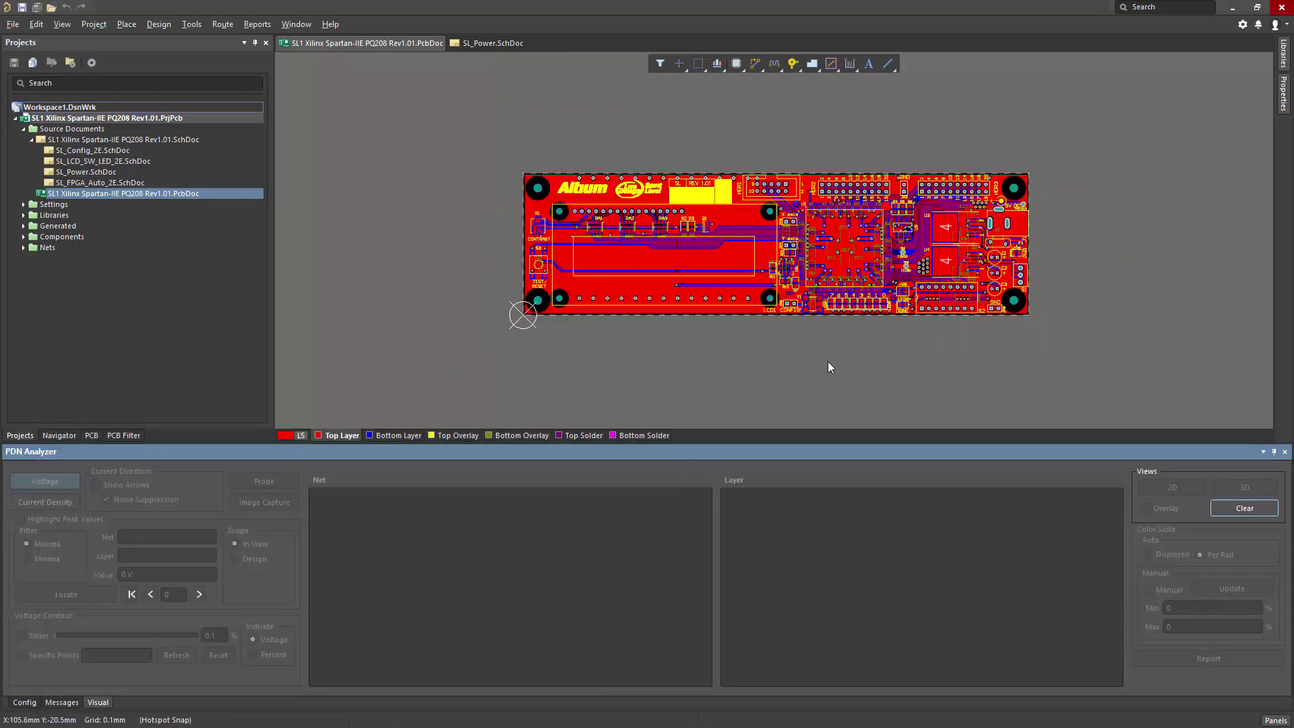
right_drag(836, 373, 787, 375)
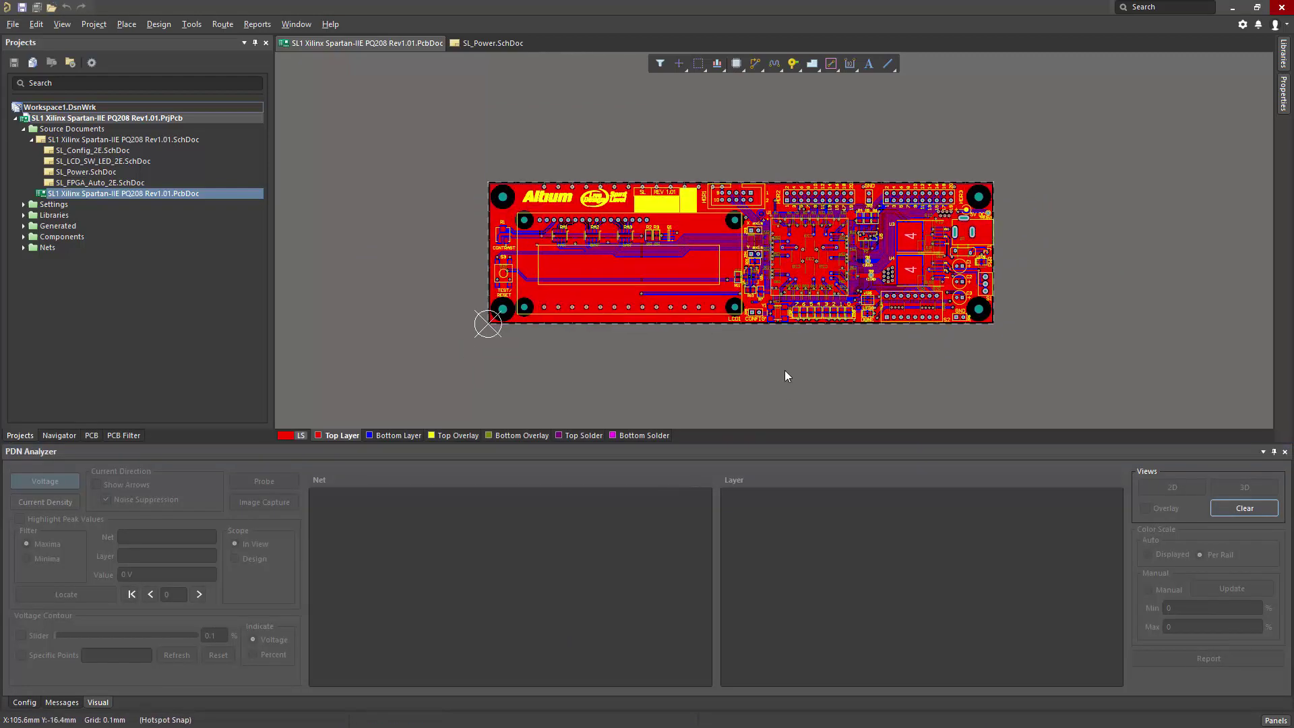
Open SL_Power.SchDoc and edit the Network's power net to PWR_IN.
click(24, 702)
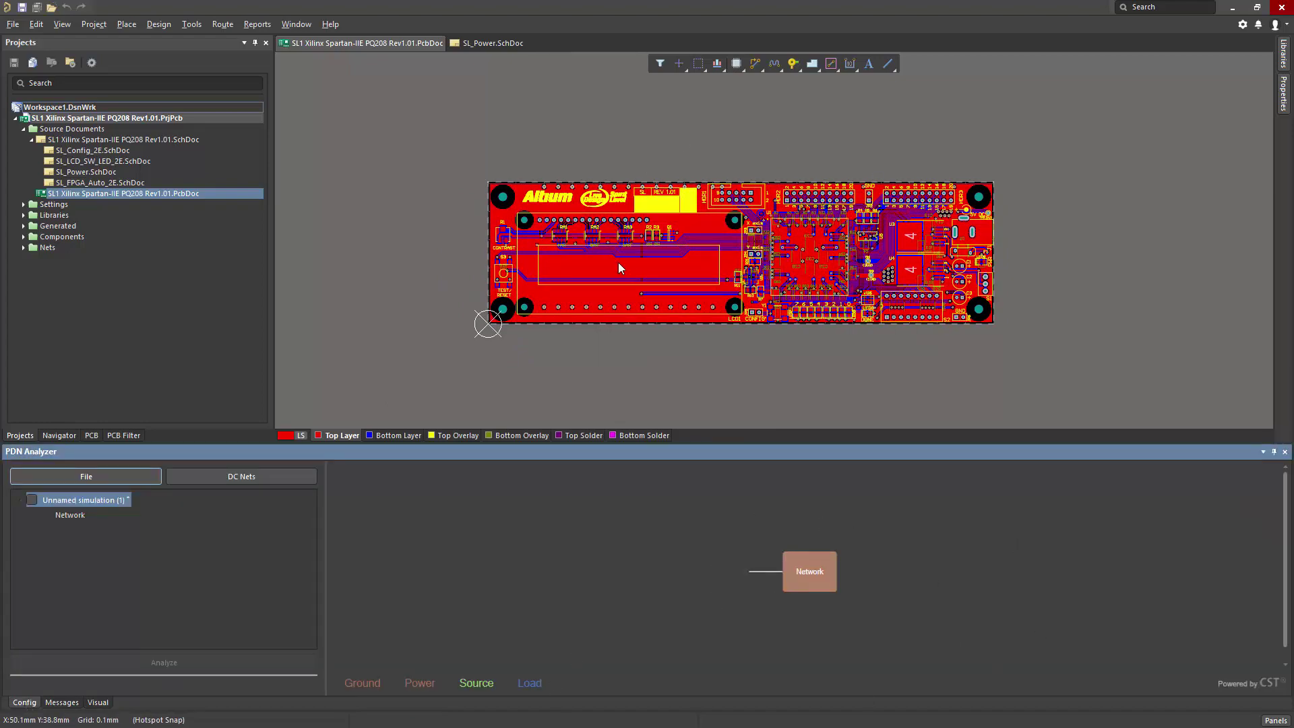
click(499, 42)
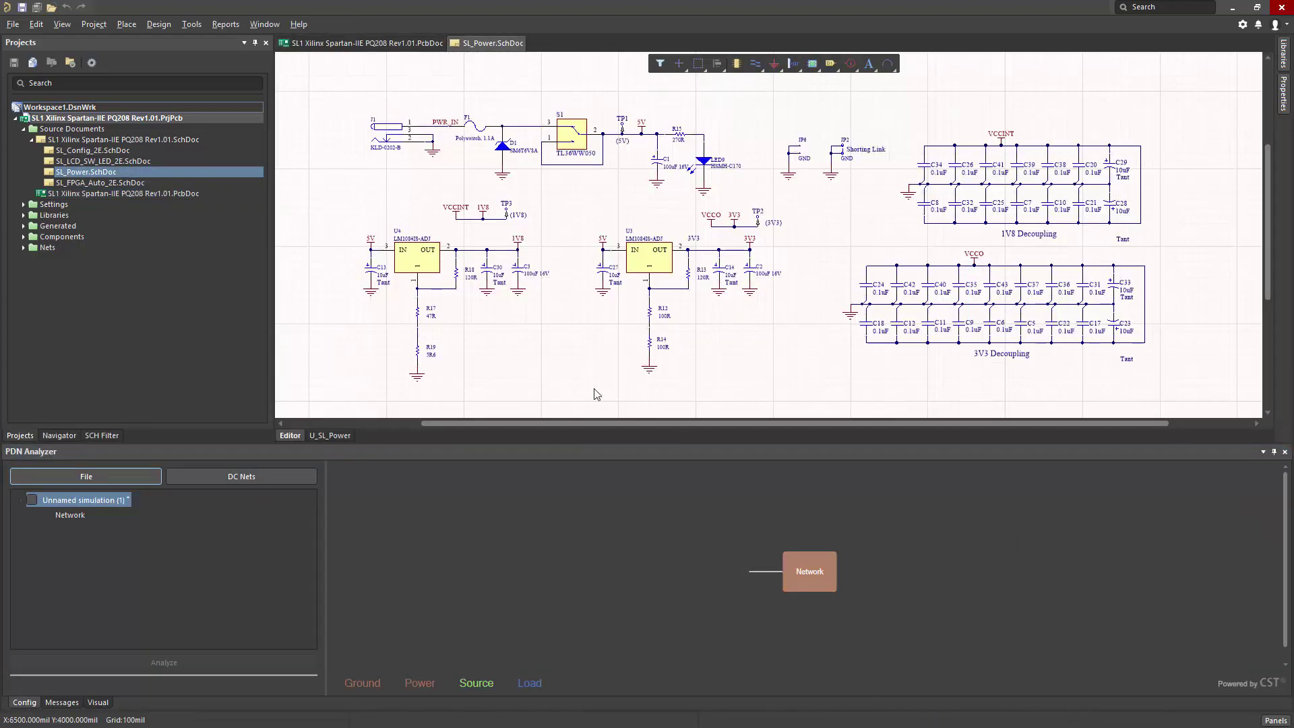
click(71, 517)
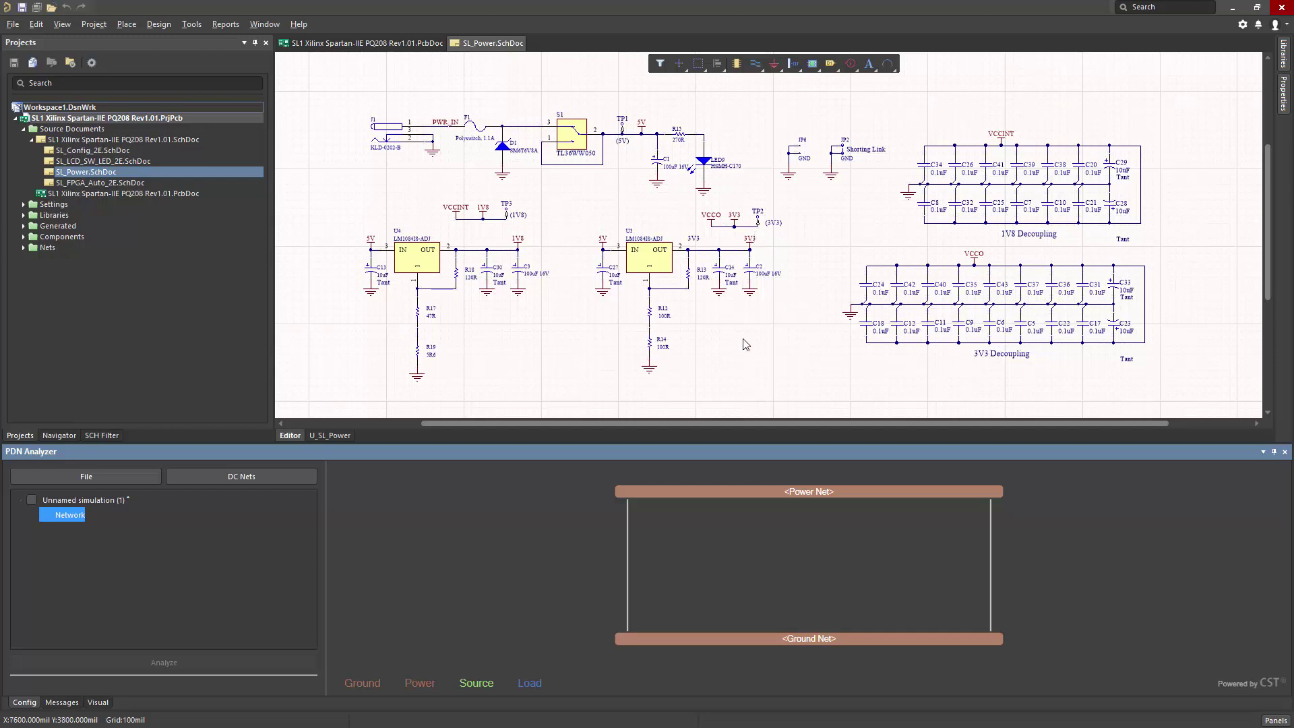
right_click(688, 491)
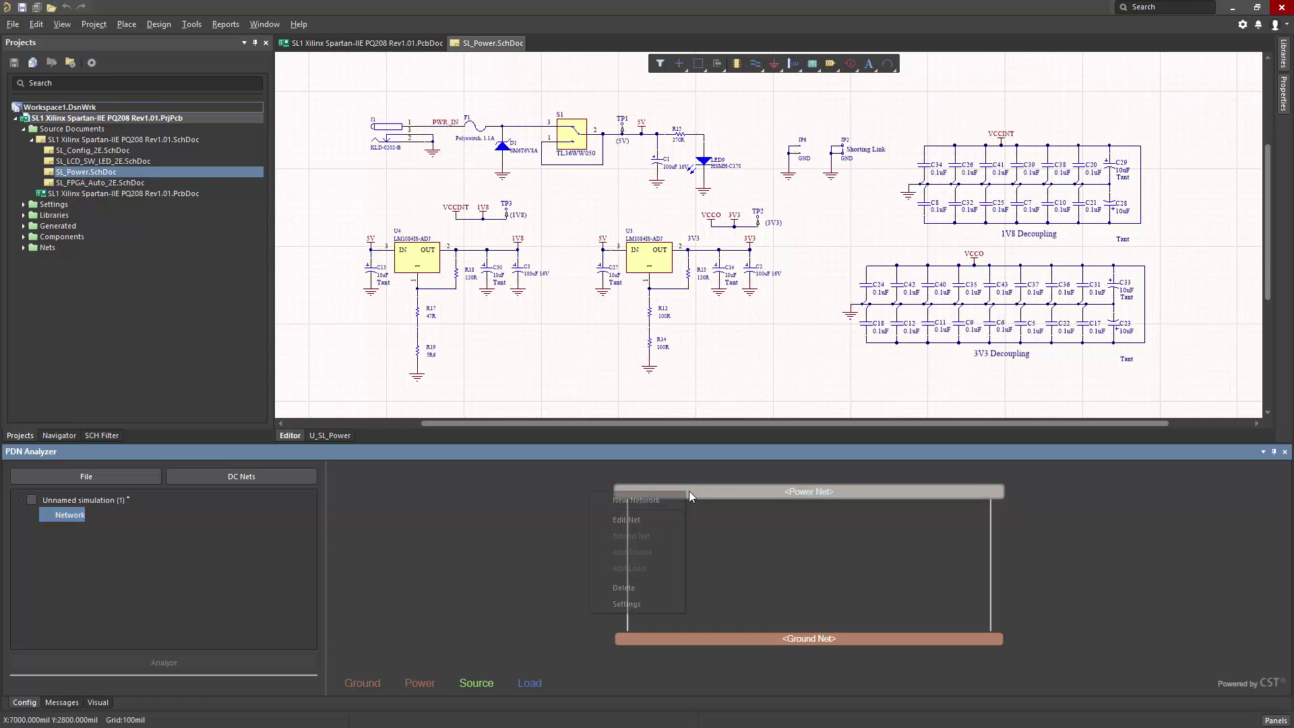
click(637, 520)
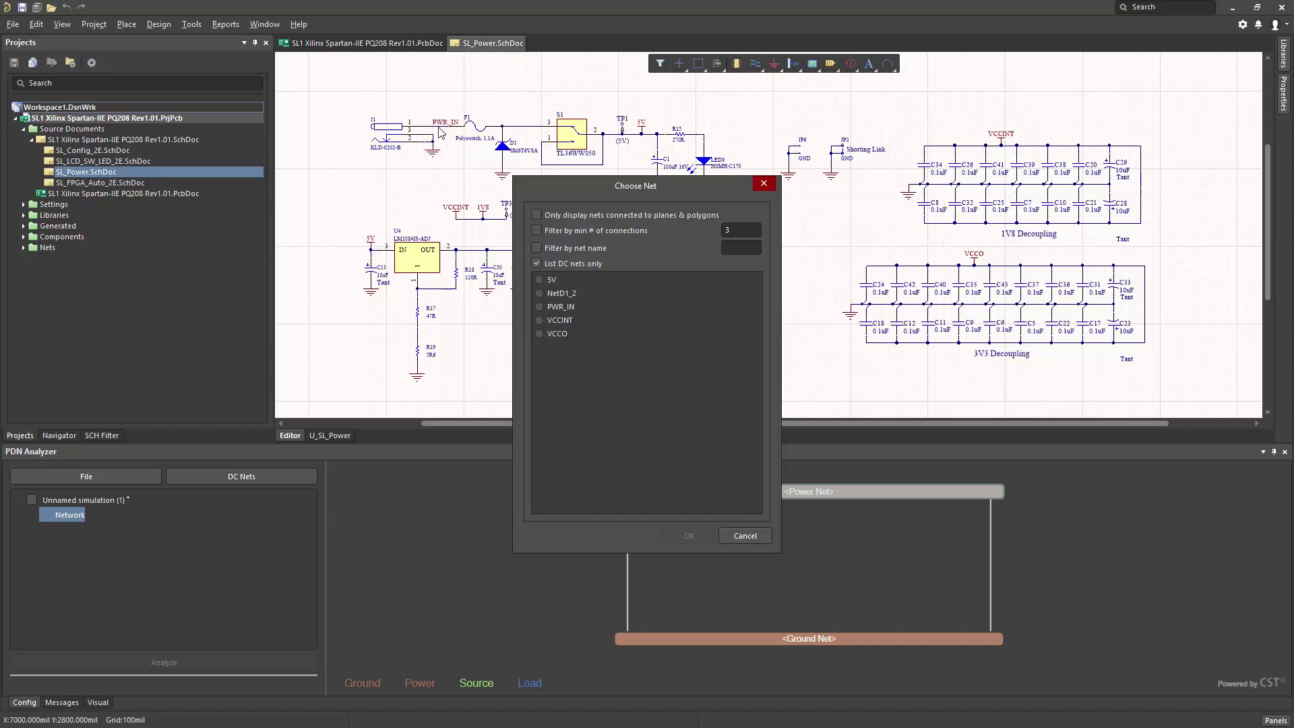
click(539, 306)
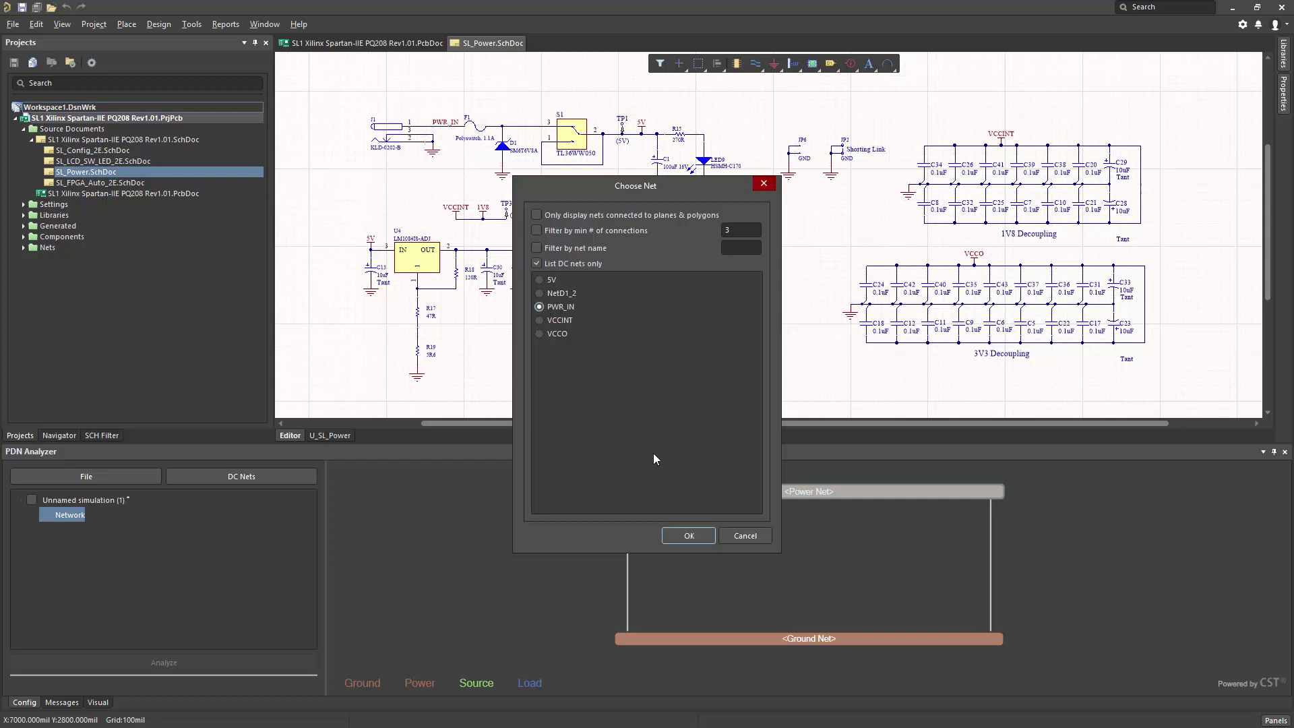
click(686, 535)
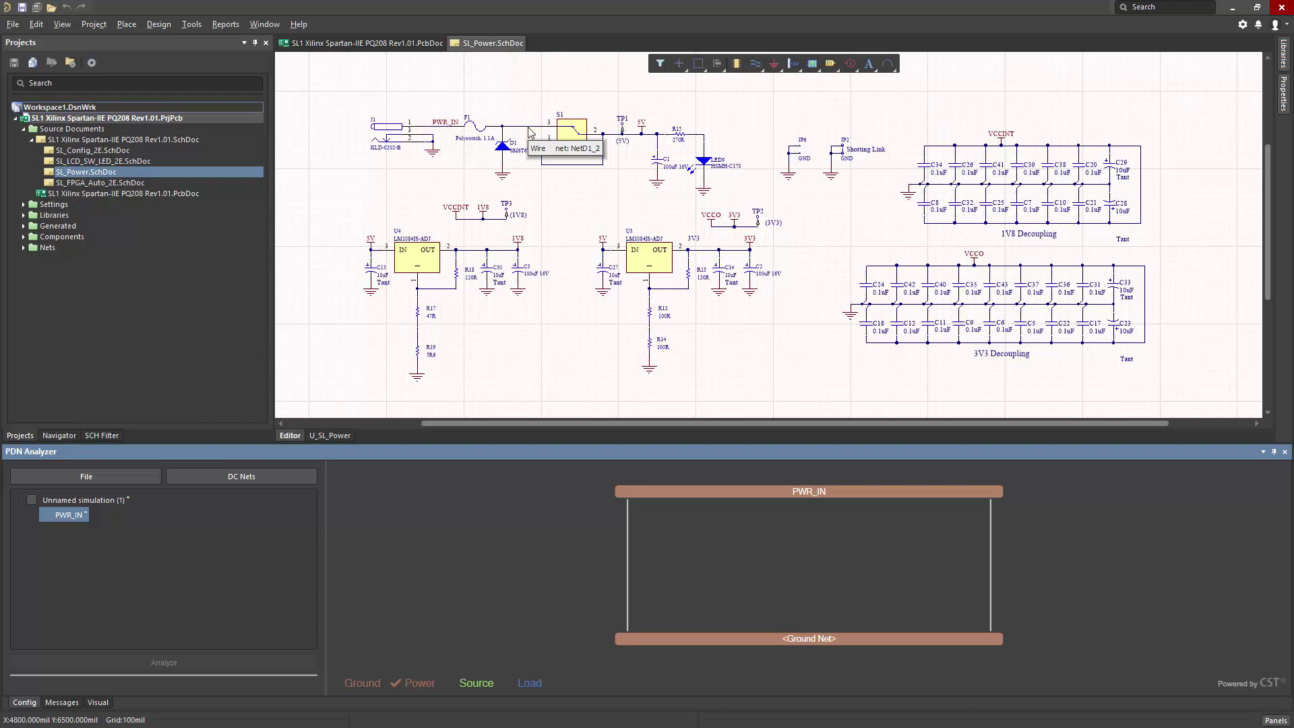
Extend PWR_IN to NetD1_2 through a series element assigned to F1.
right_click(689, 487)
click(660, 529)
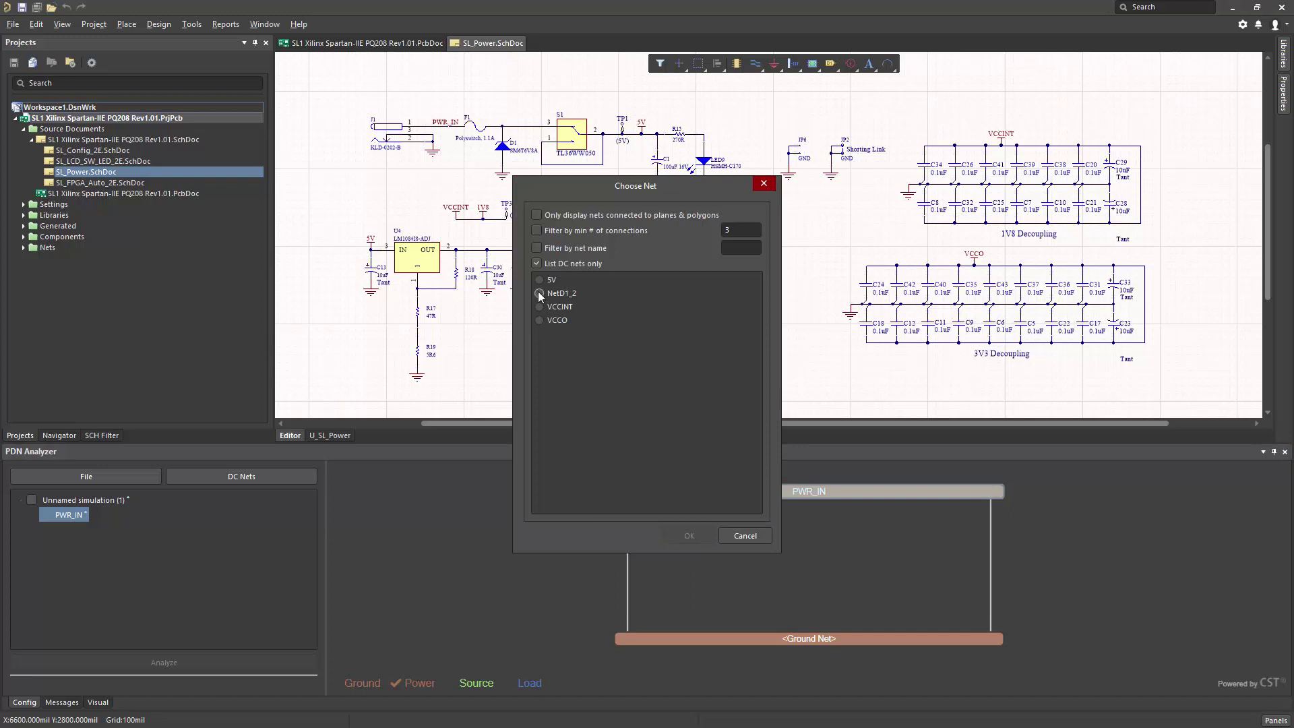
click(540, 293)
click(689, 535)
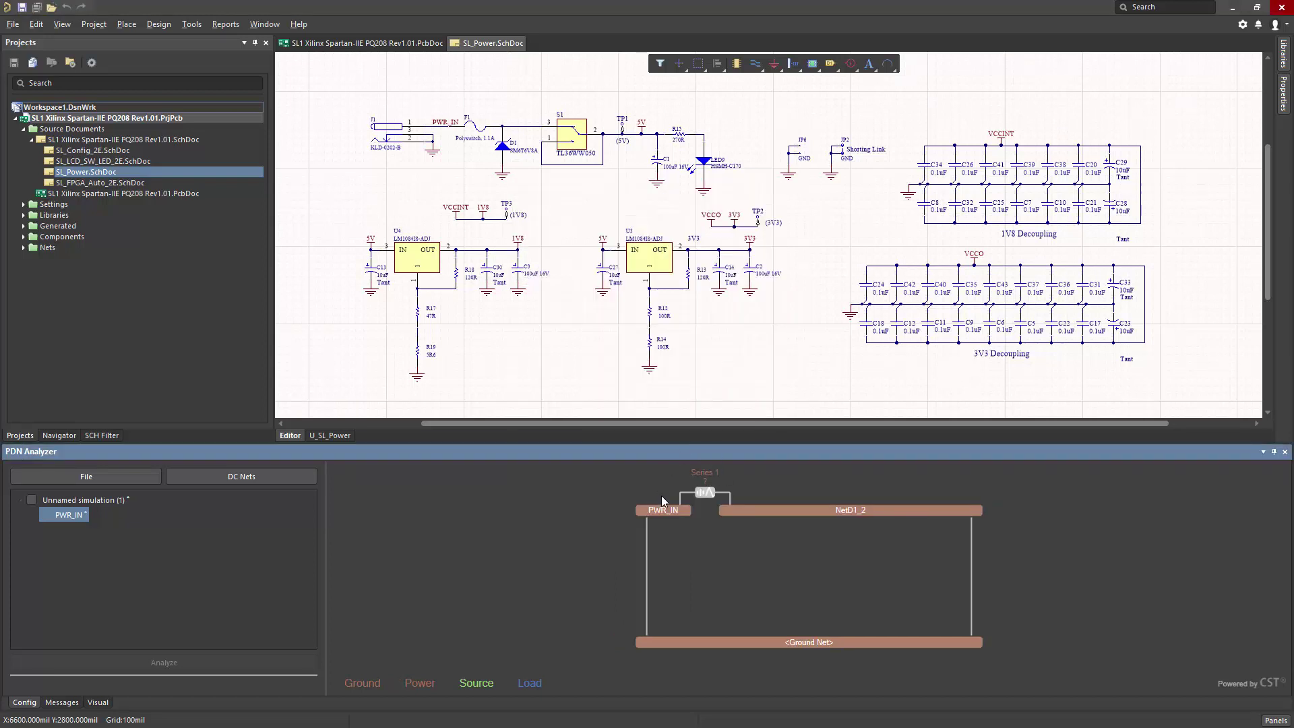
double_click(711, 493)
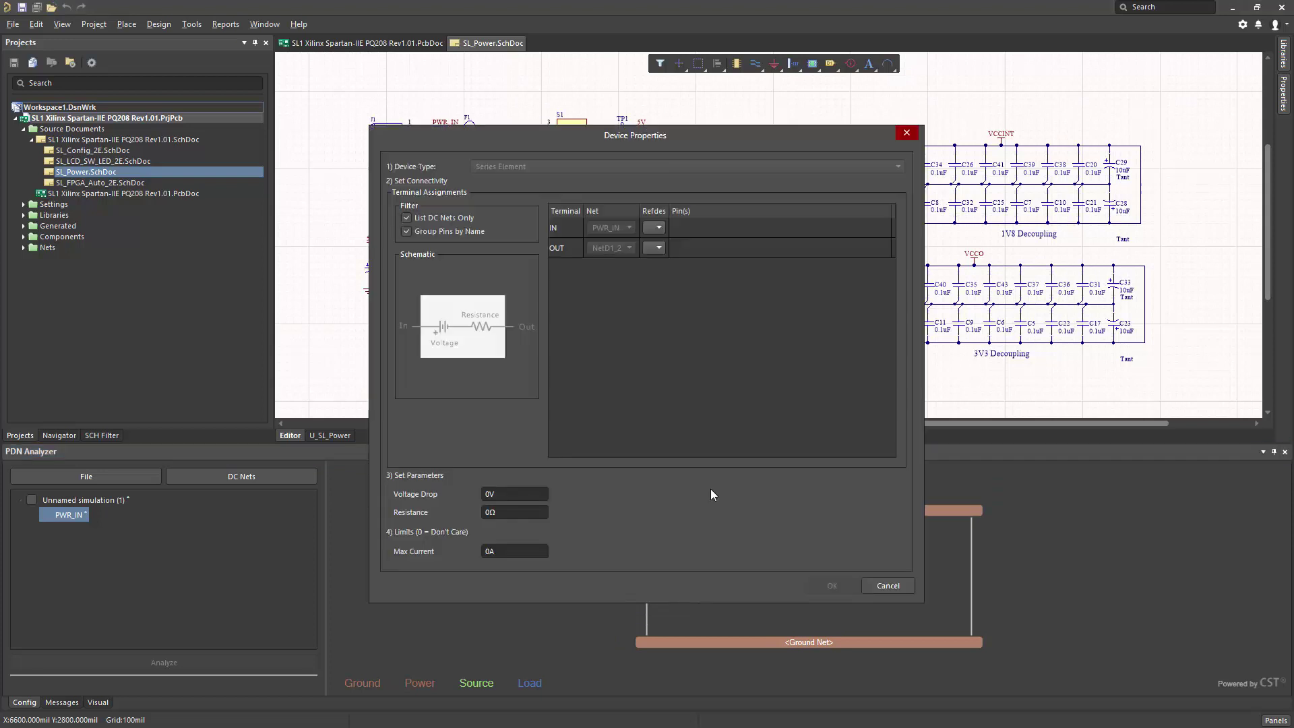
click(655, 230)
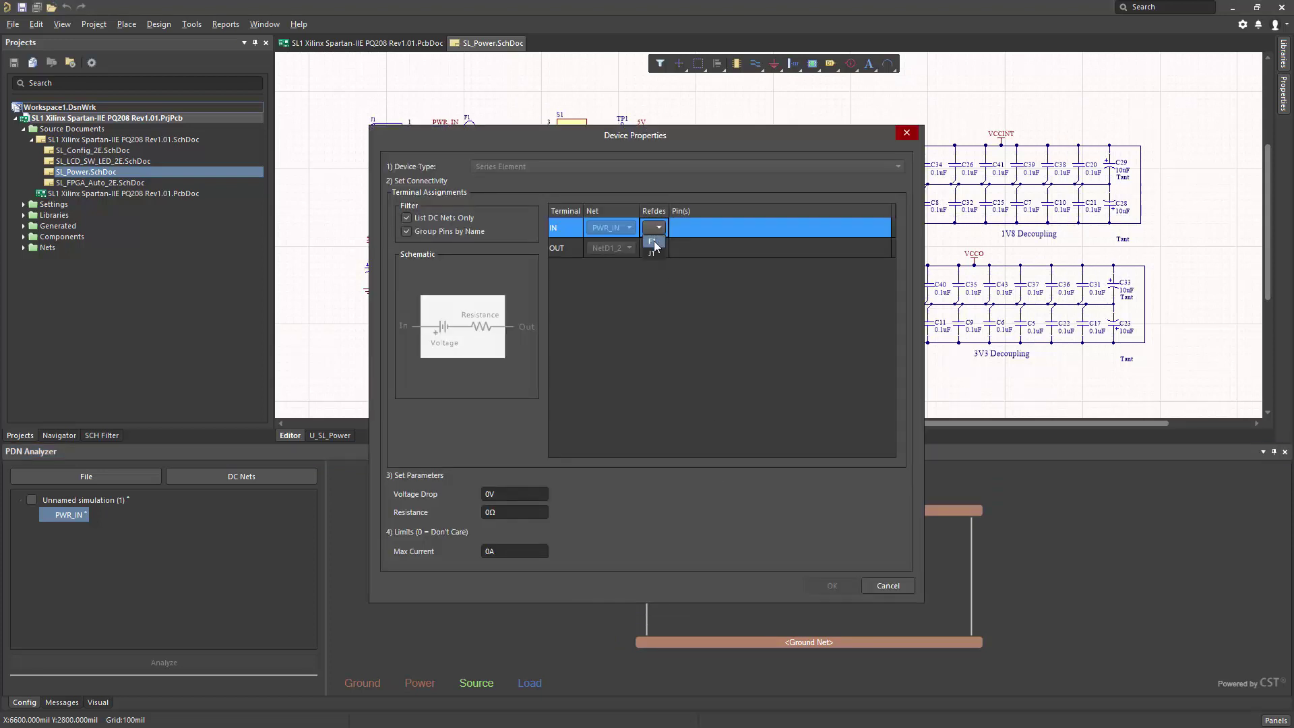
click(654, 241)
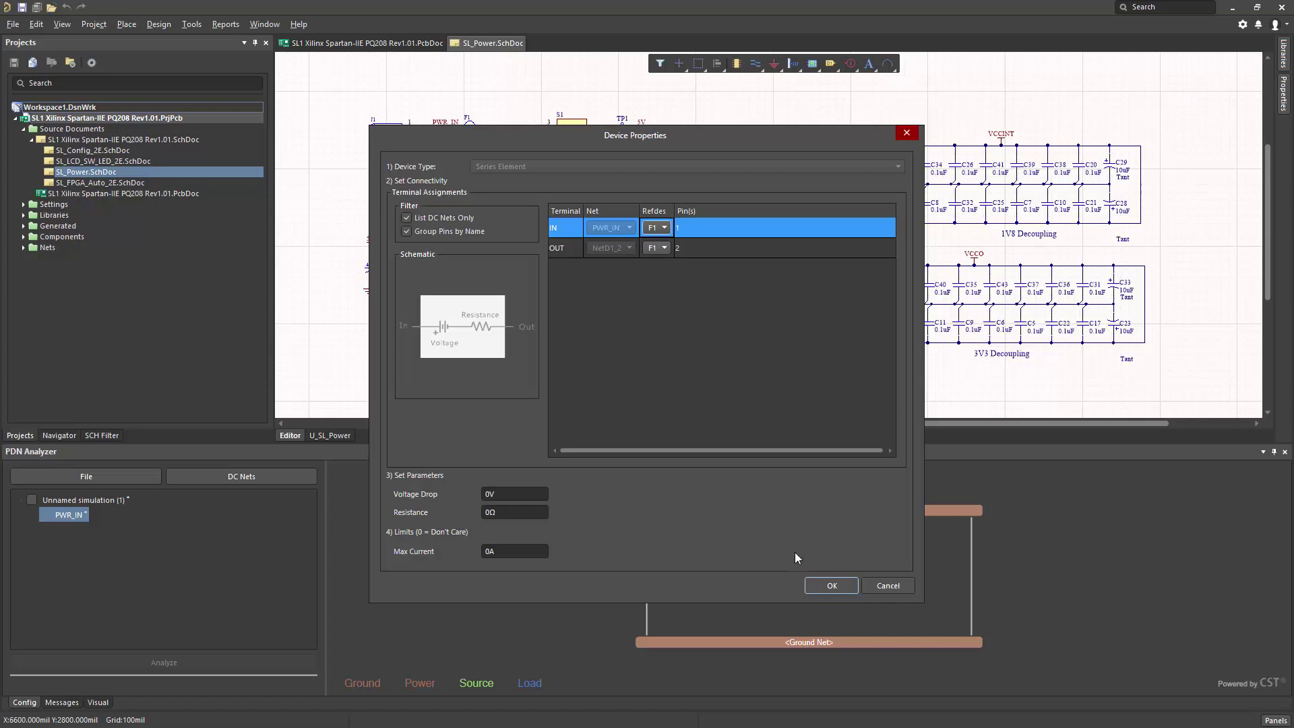
click(824, 586)
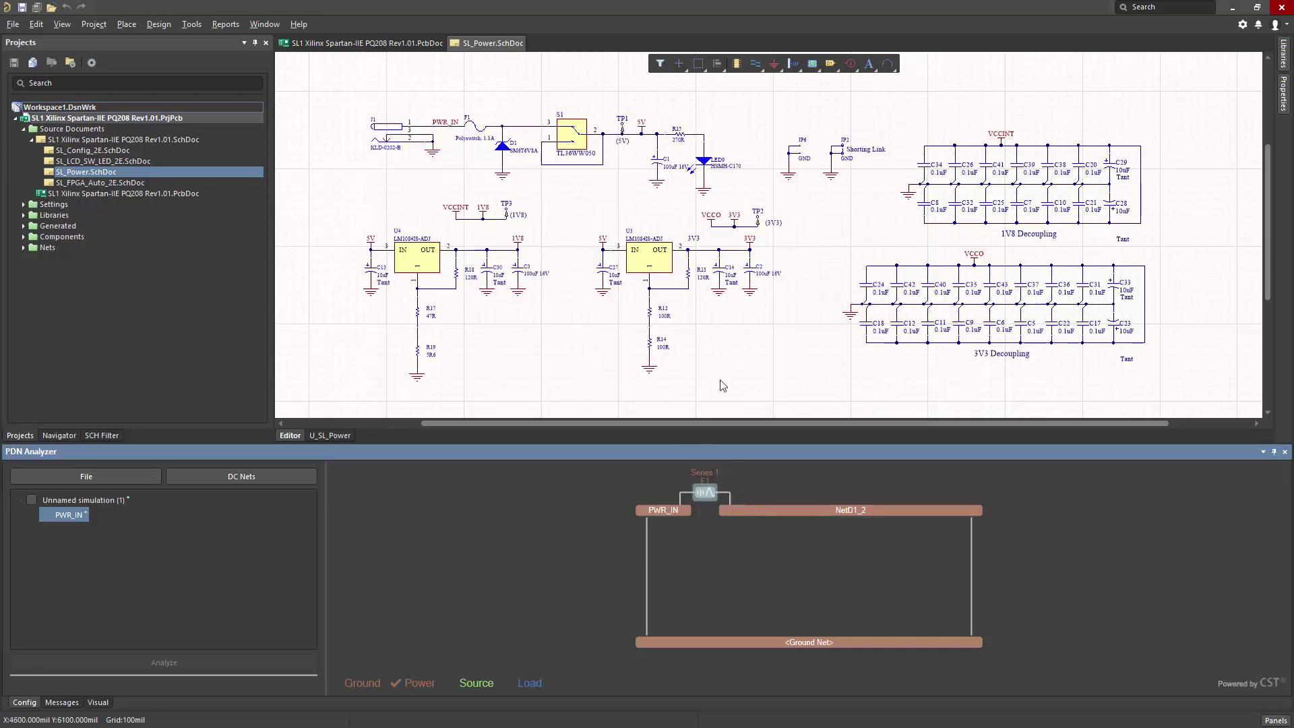
Extend NetD1_2 to a new 5V net through a second series element assigned to switch S1.
right_click(771, 509)
click(734, 551)
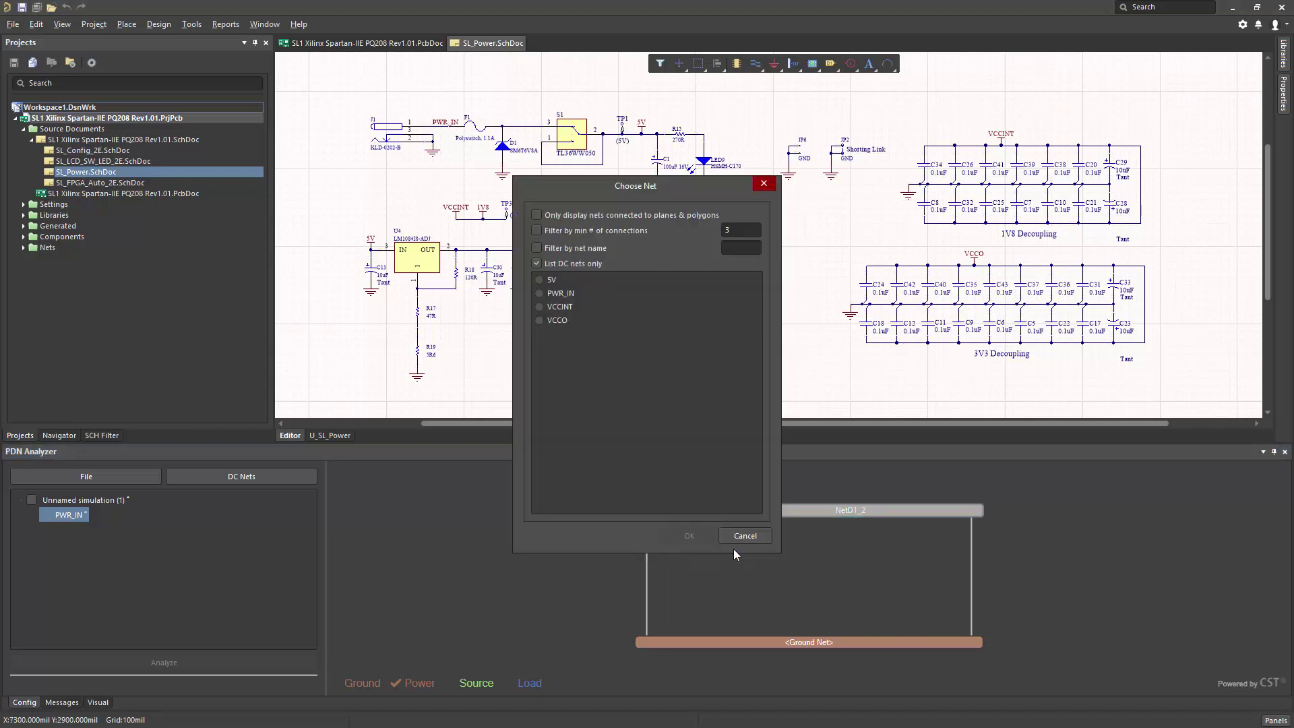
click(539, 279)
click(690, 535)
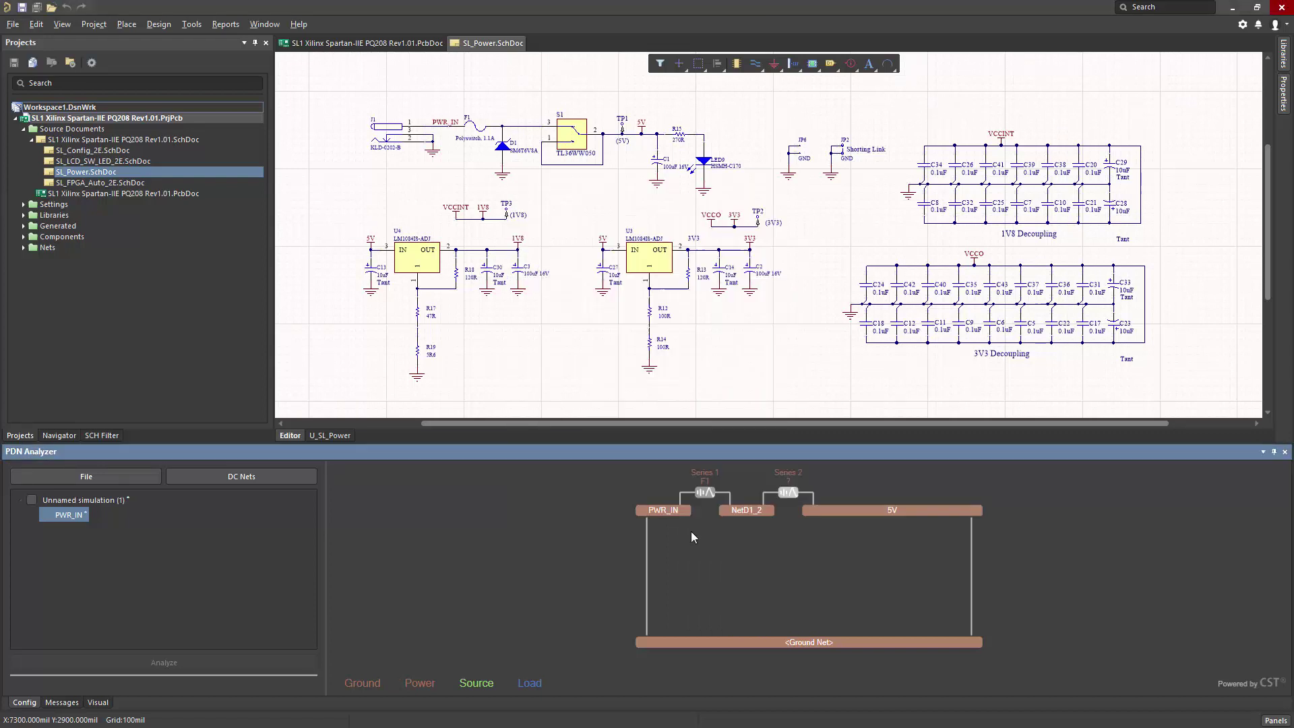
double_click(788, 492)
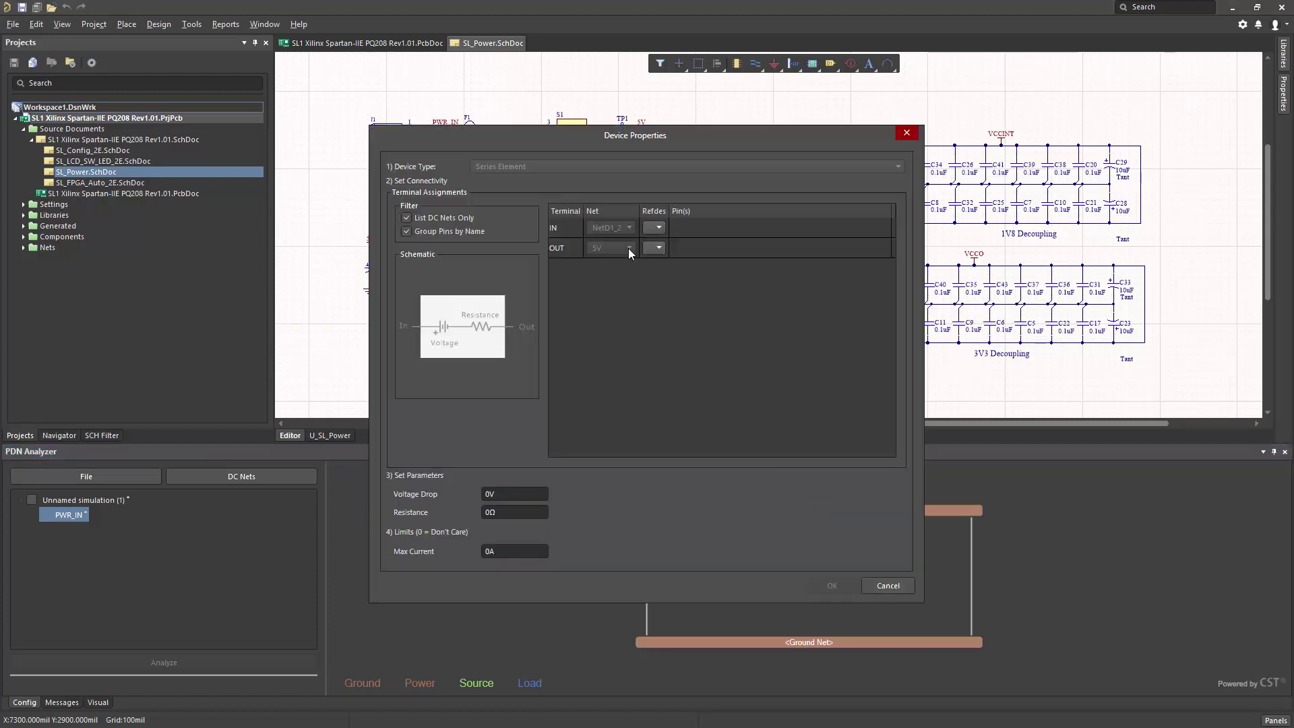
click(653, 227)
click(652, 266)
click(819, 584)
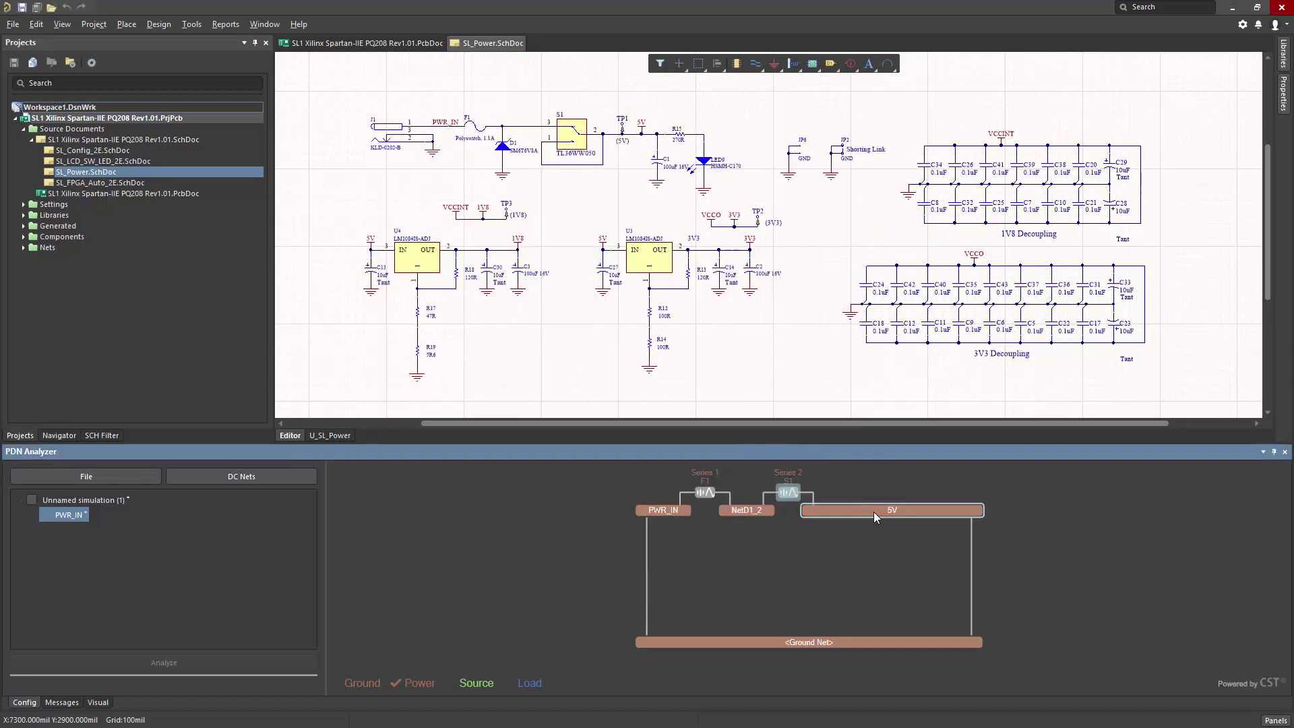
Set the network's ground net to GND.
right_click(807, 641)
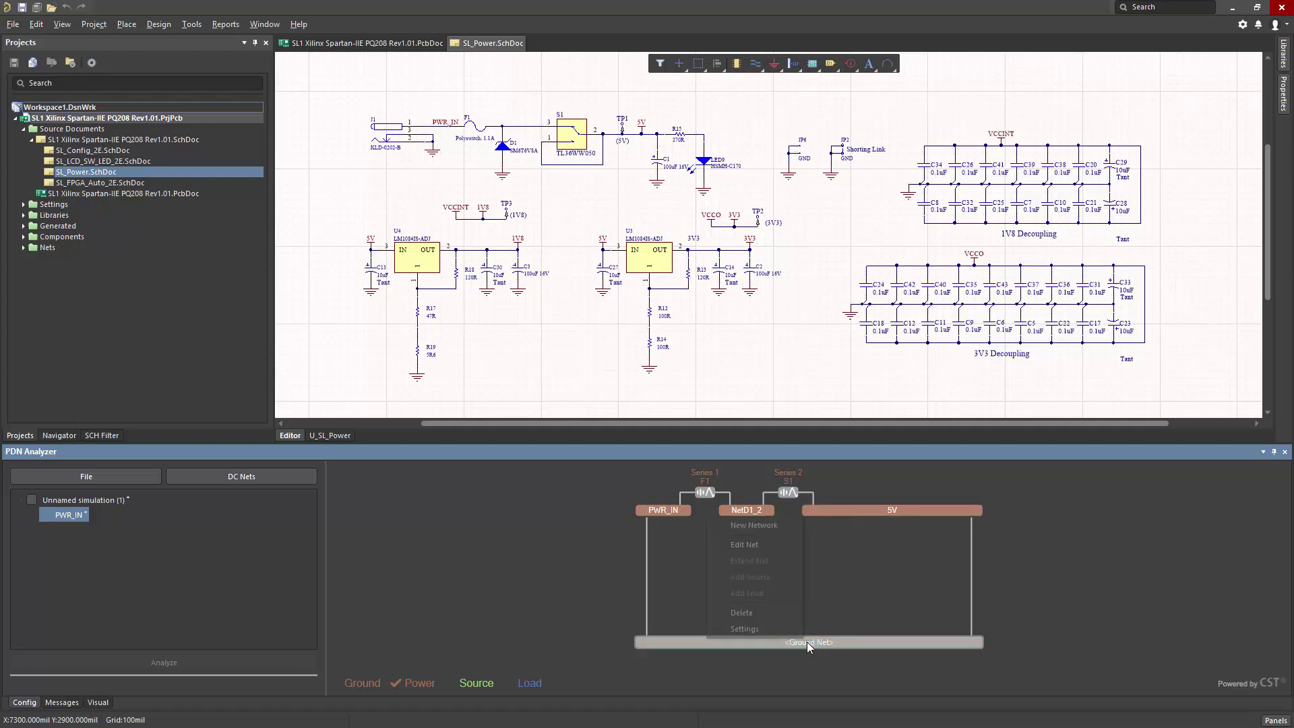
click(756, 546)
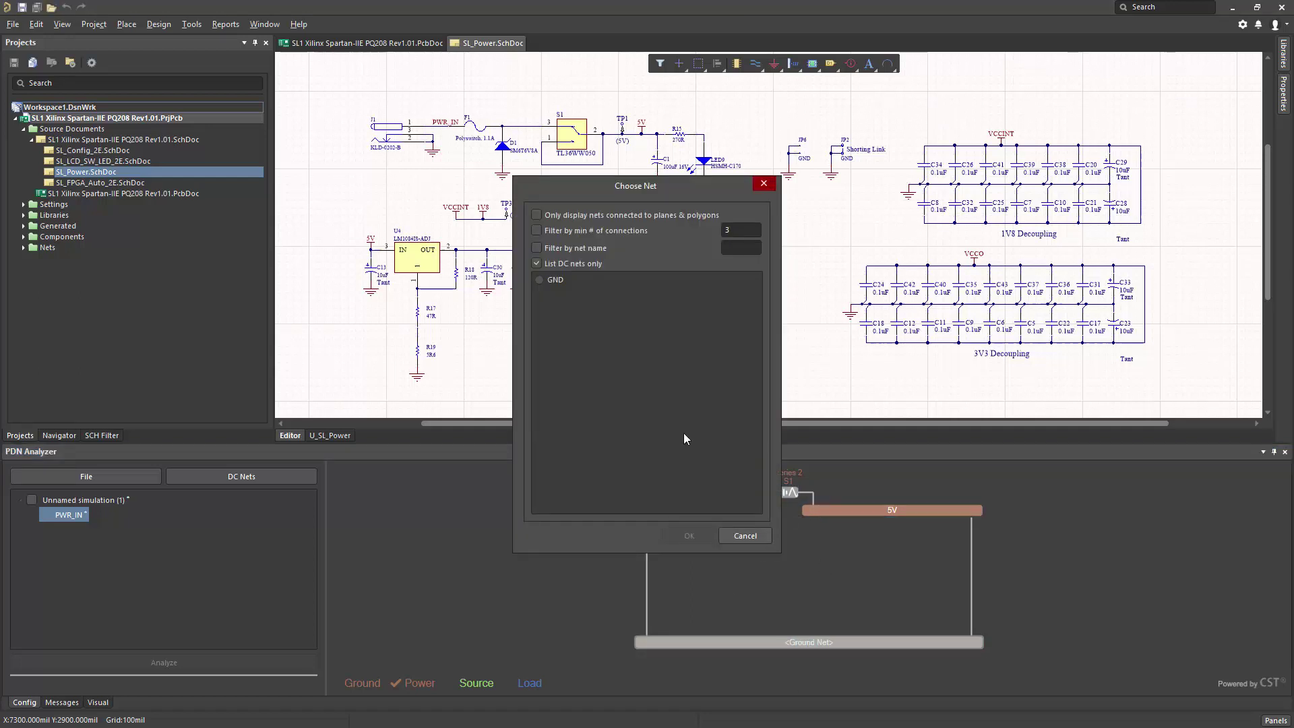
click(539, 280)
click(686, 536)
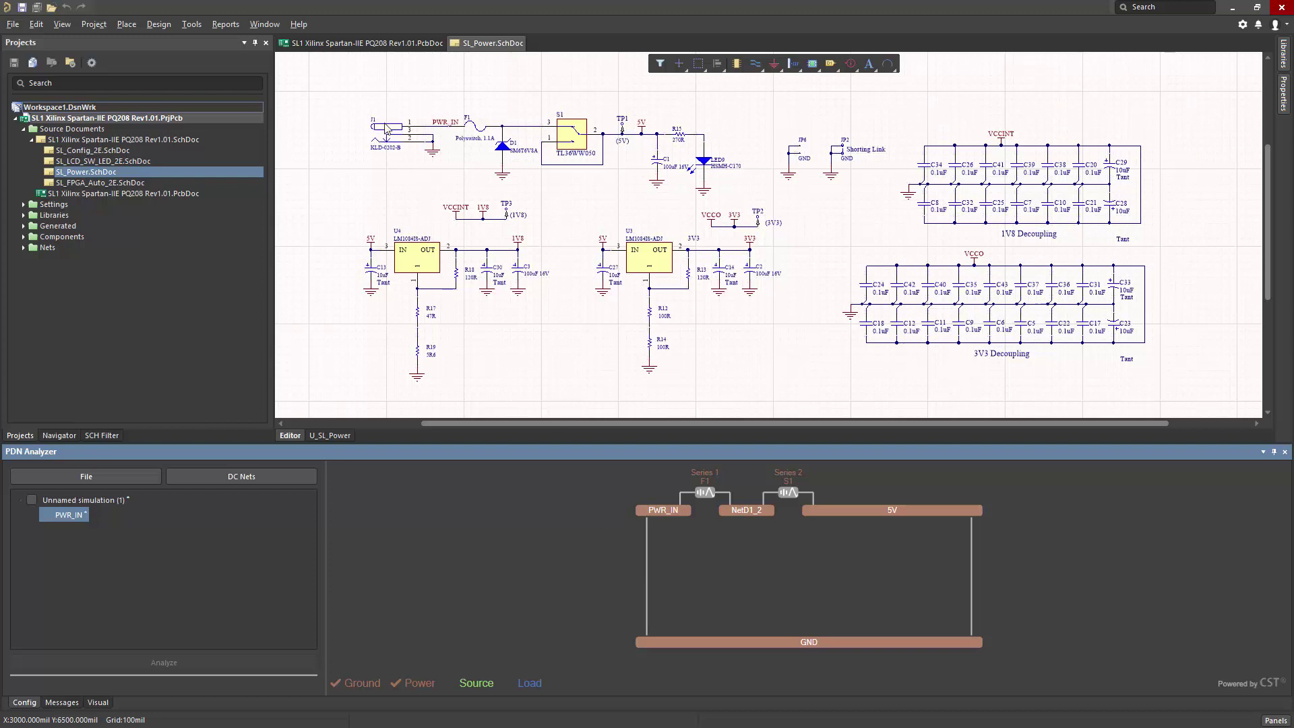
Add voltage source J1 feeding PWR_IN with 3.5 A maximum output current.
right_click(646, 572)
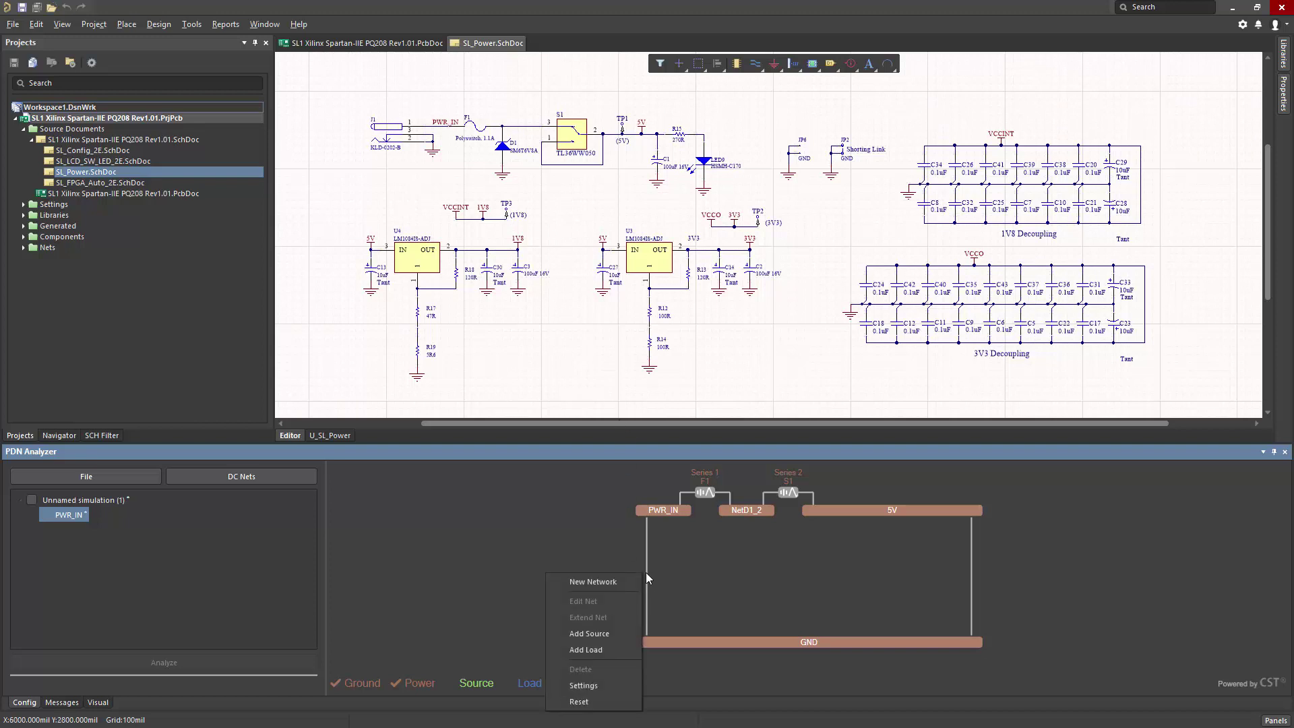
click(601, 633)
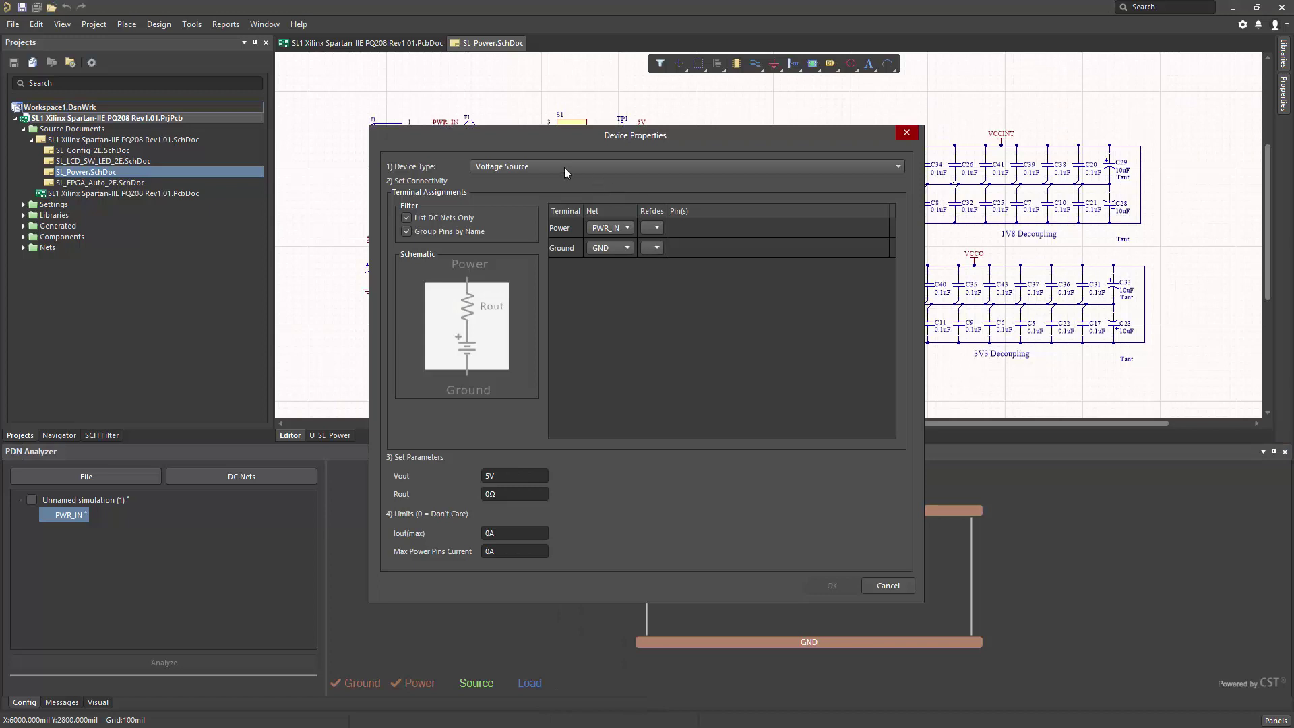
click(656, 228)
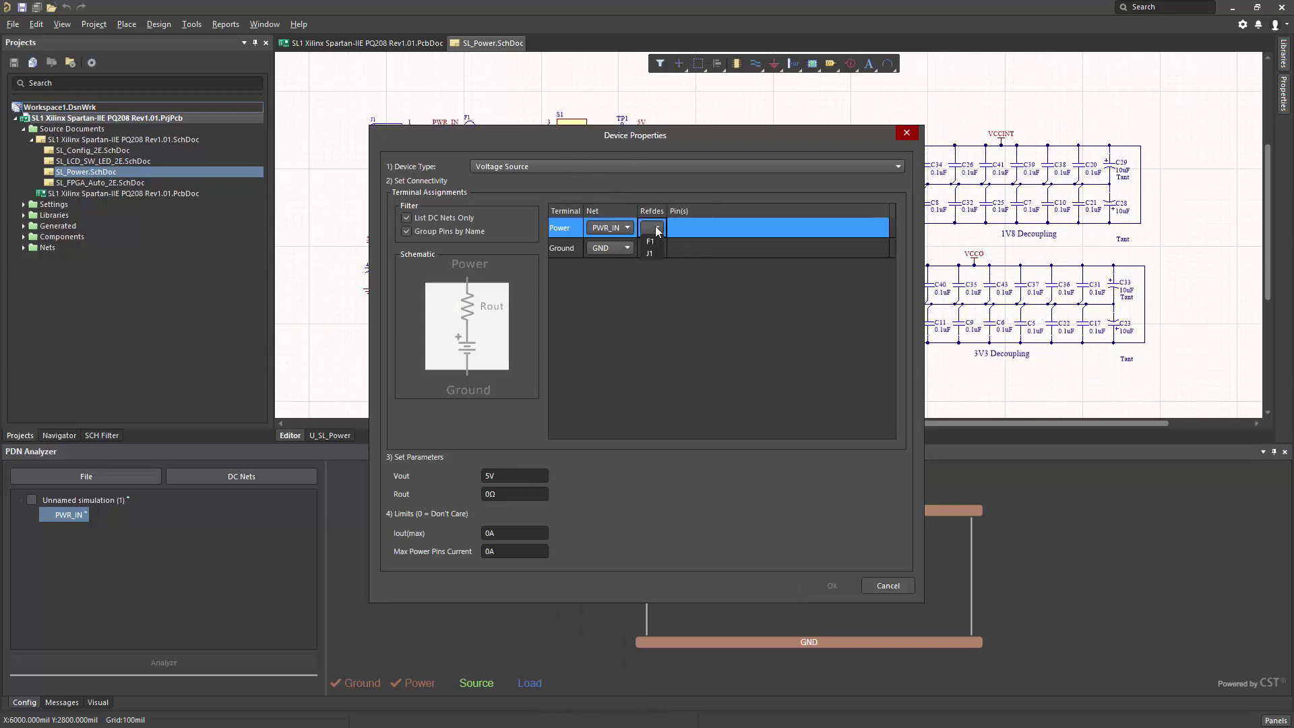
click(654, 252)
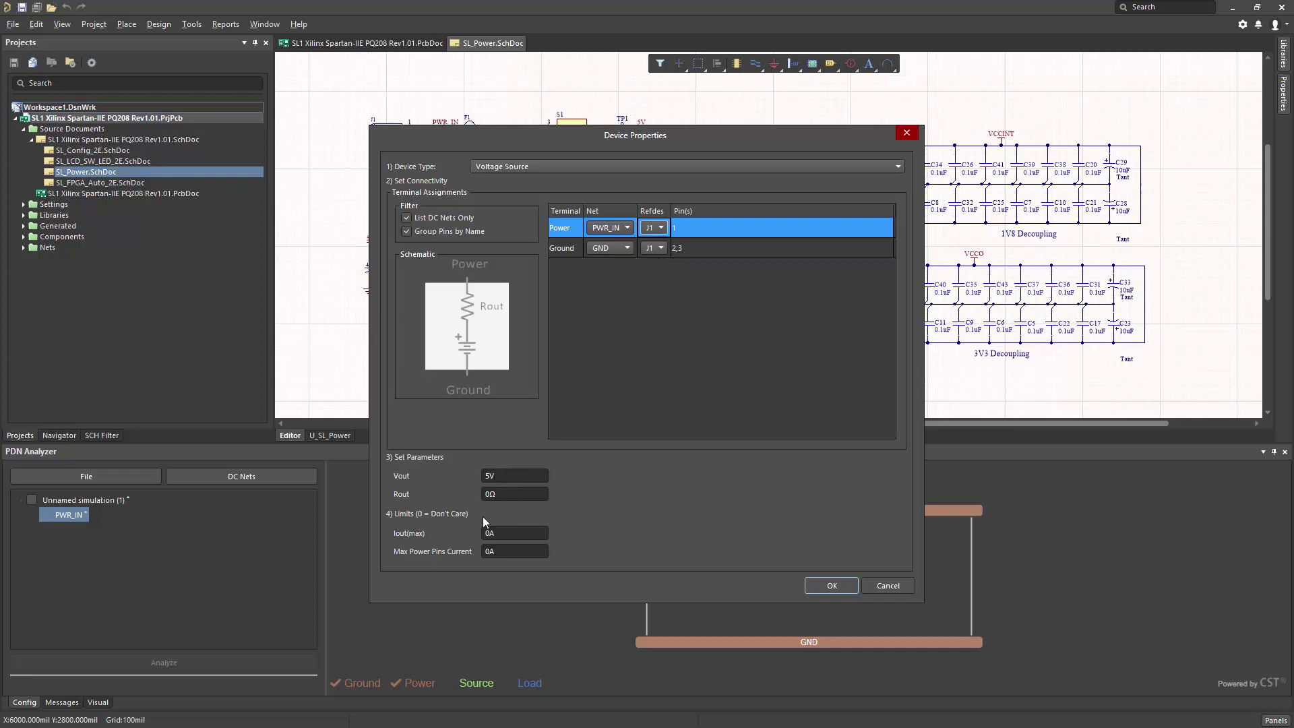
click(508, 533)
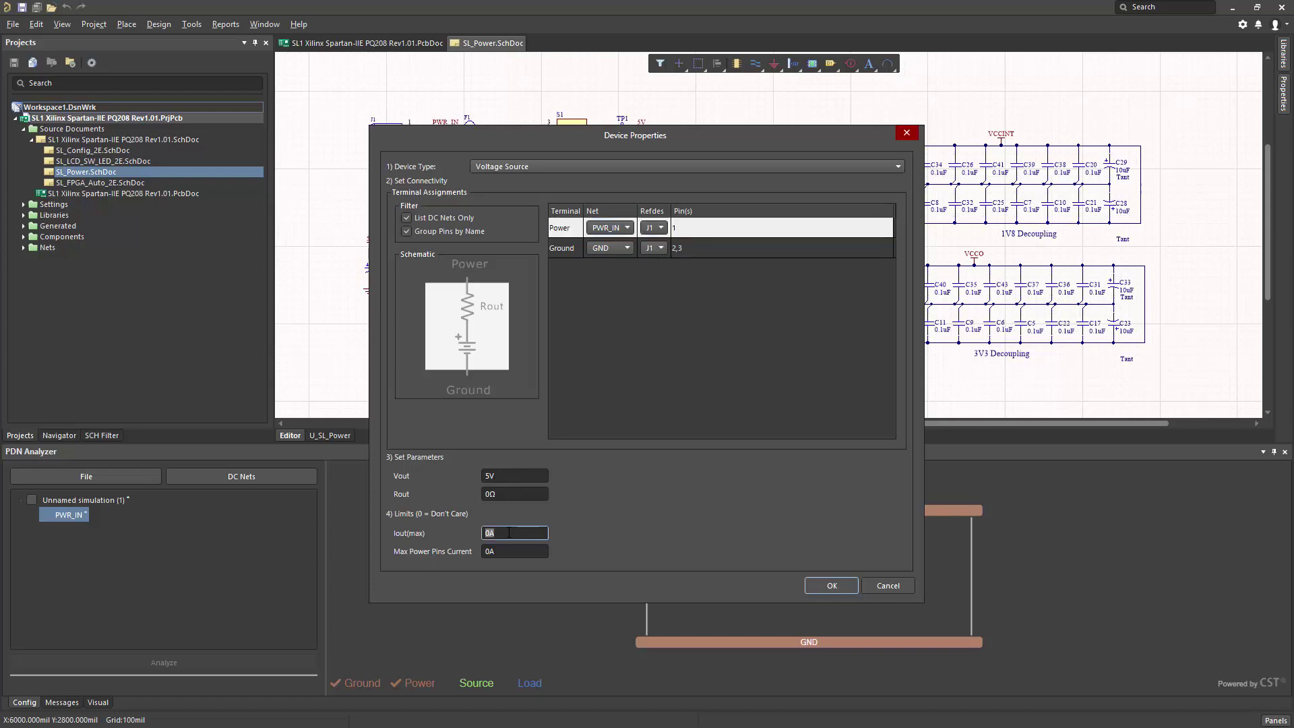
text(3.5)
click(831, 585)
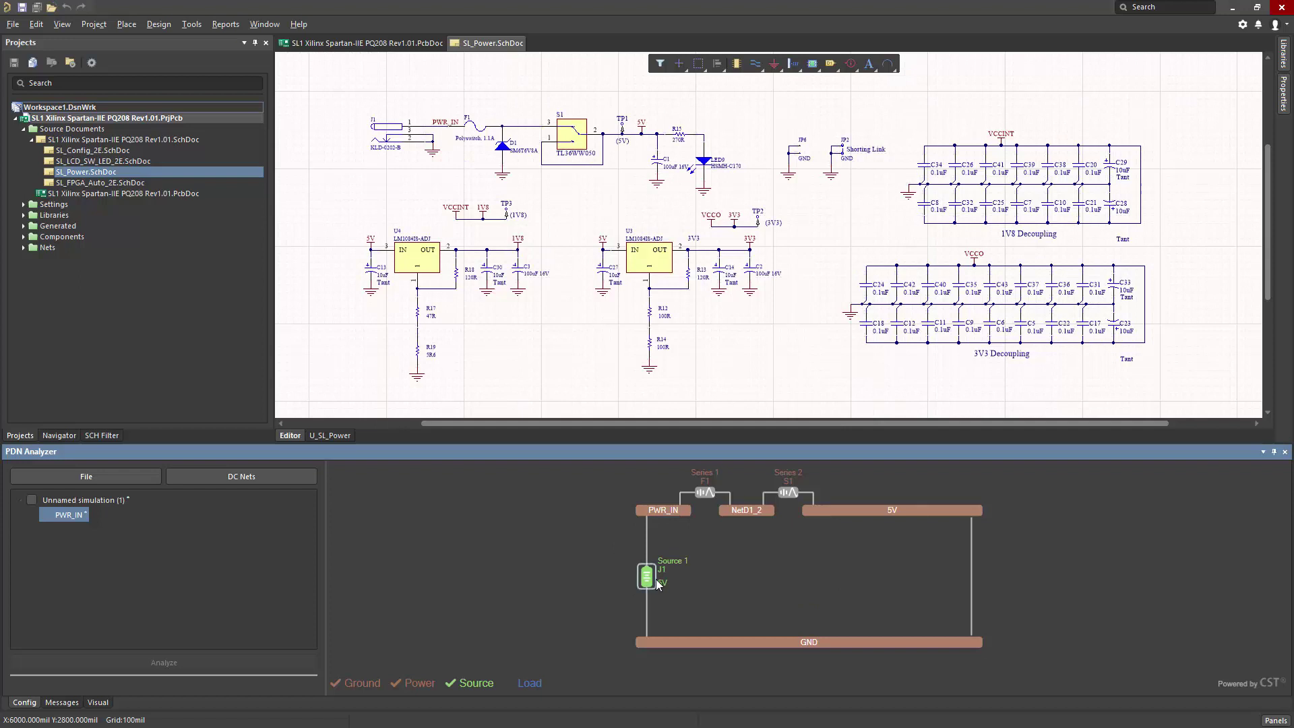
mouse_move(657, 584)
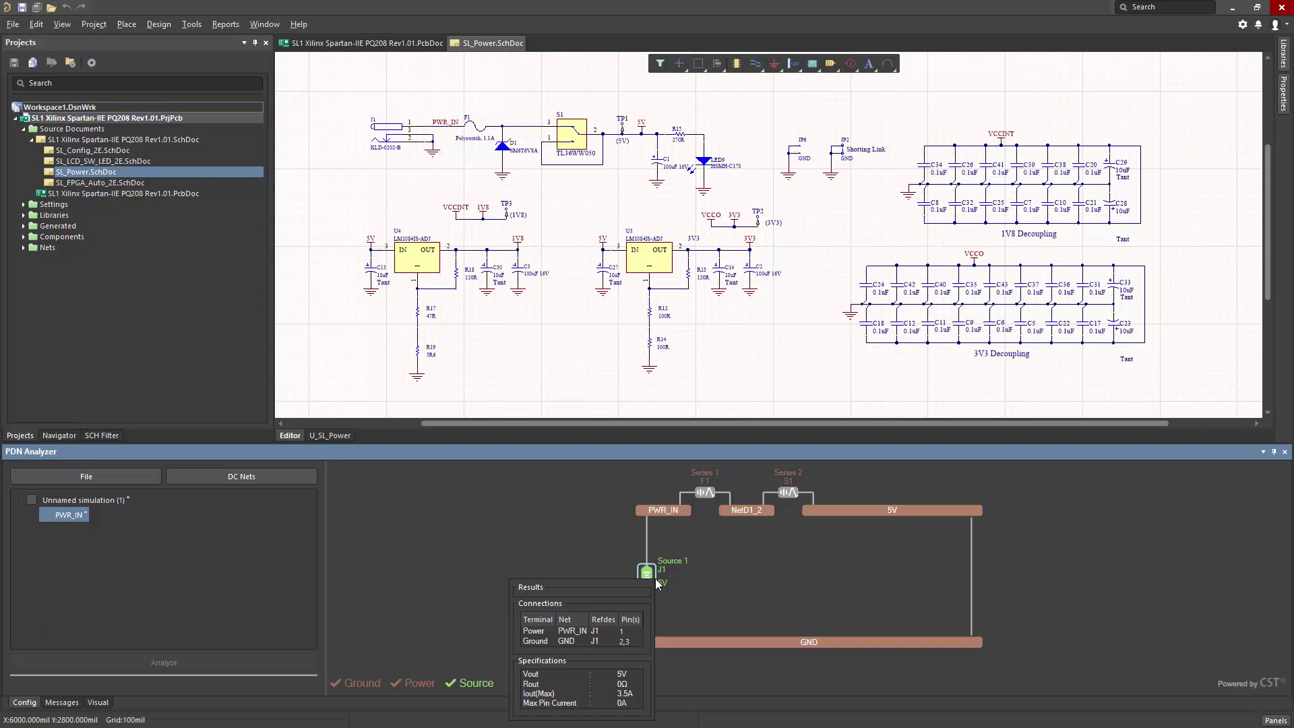
Add an LCD1 load on pin 15 drawing 16mA from 5V with ±5% voltage limits.
right_click(974, 576)
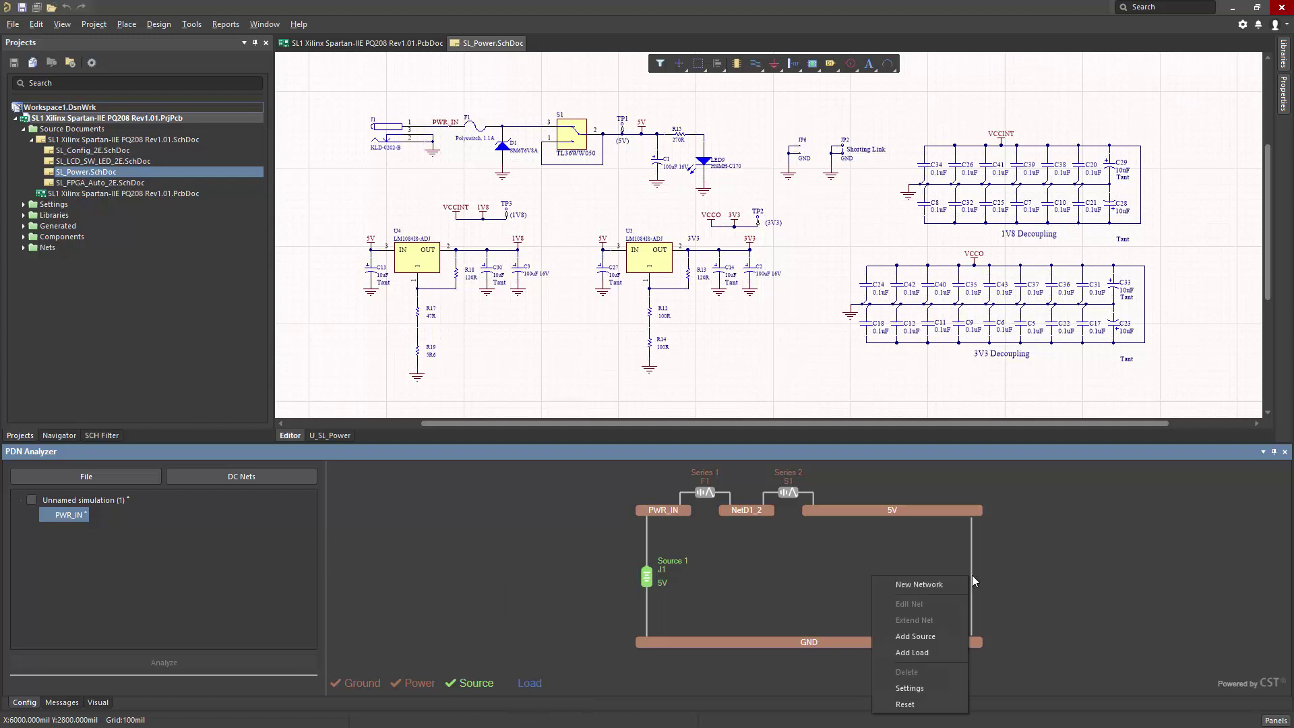
click(925, 653)
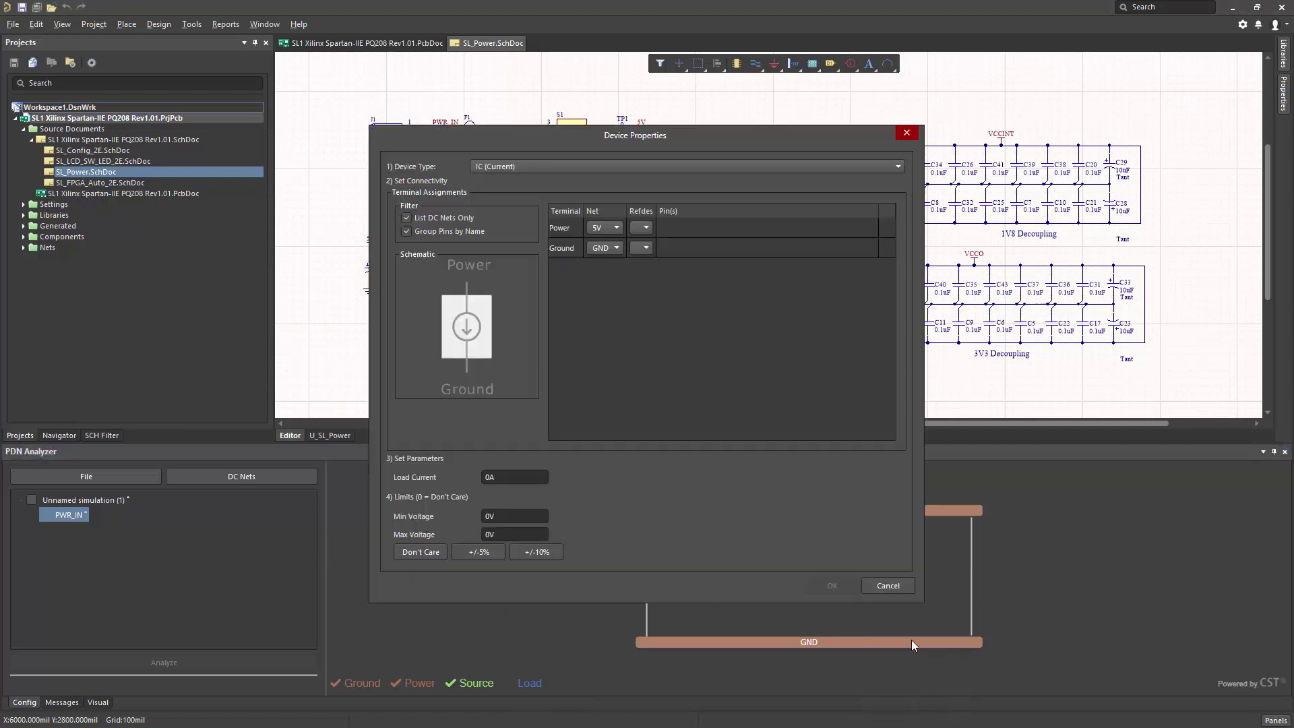
click(651, 228)
click(642, 260)
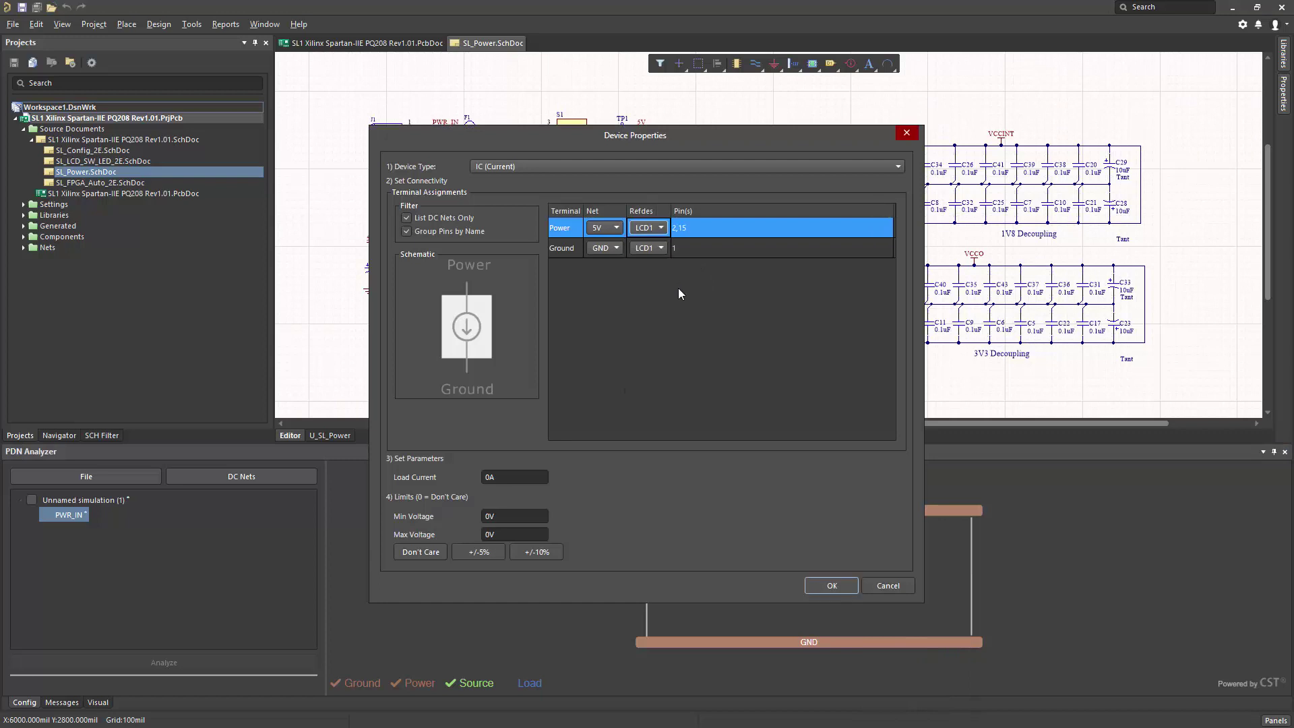
click(696, 228)
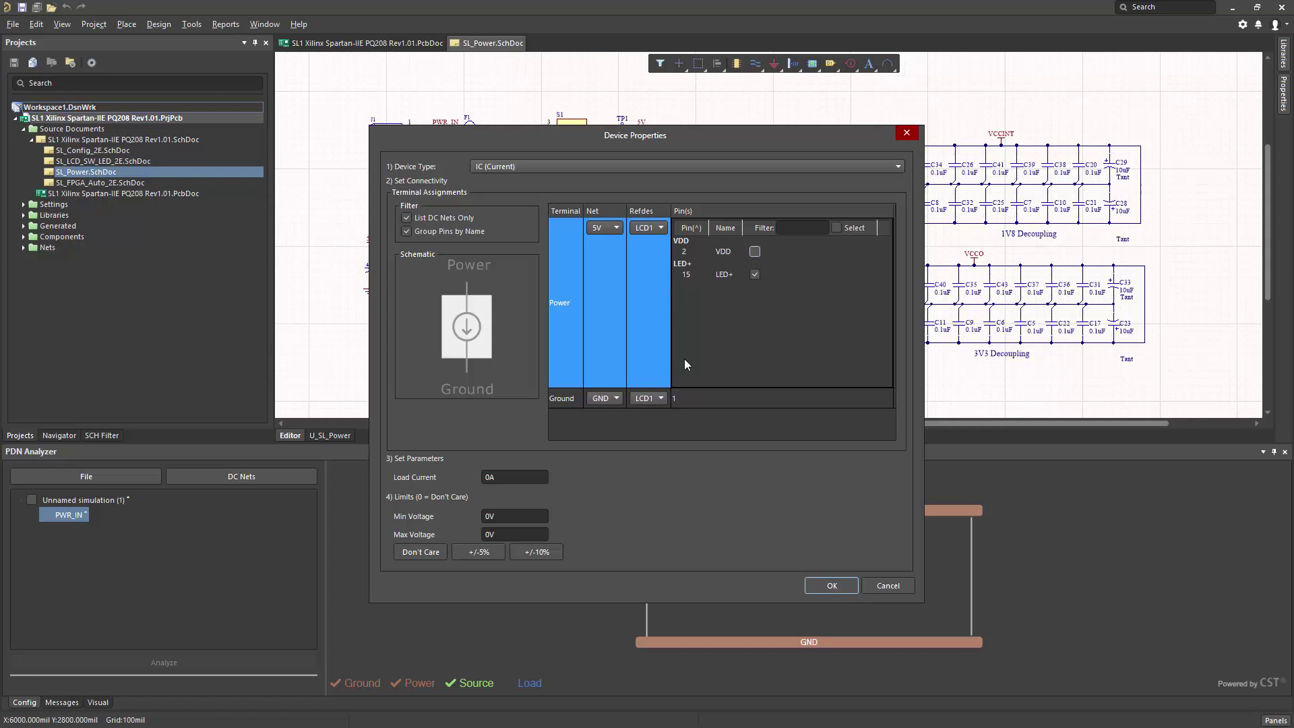
click(509, 477)
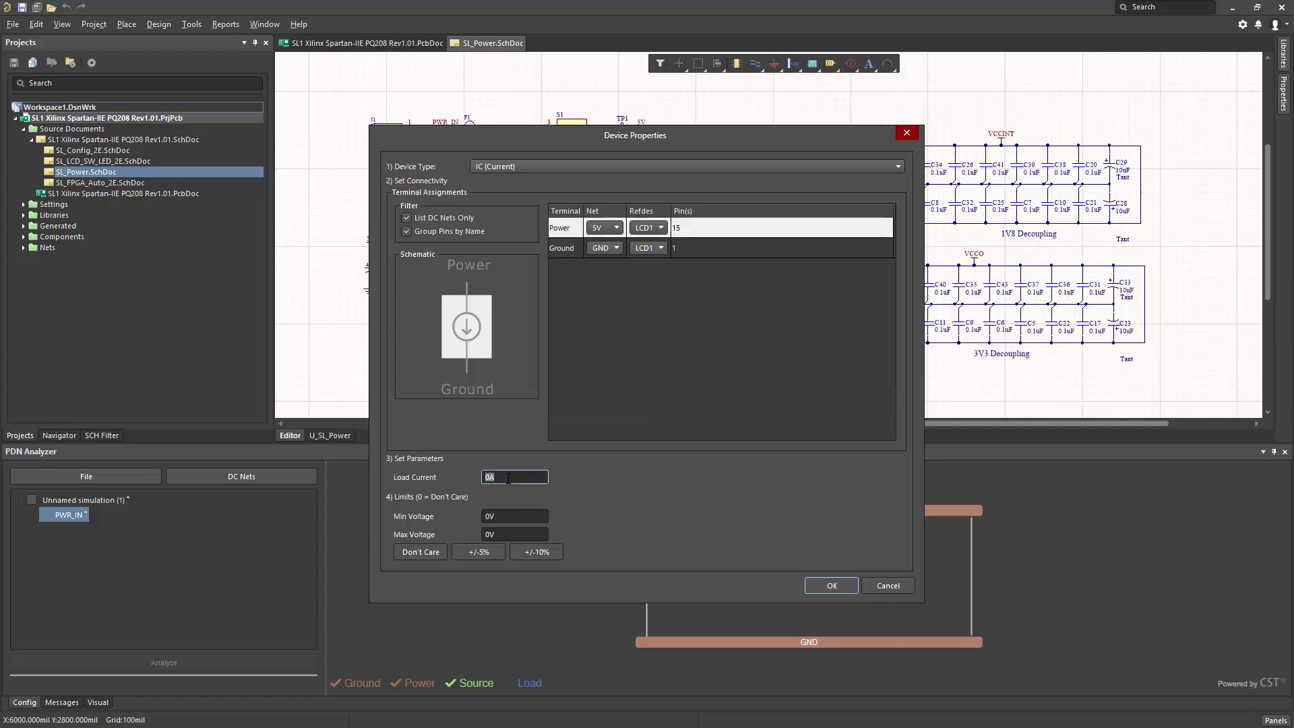
text(16m)
click(483, 552)
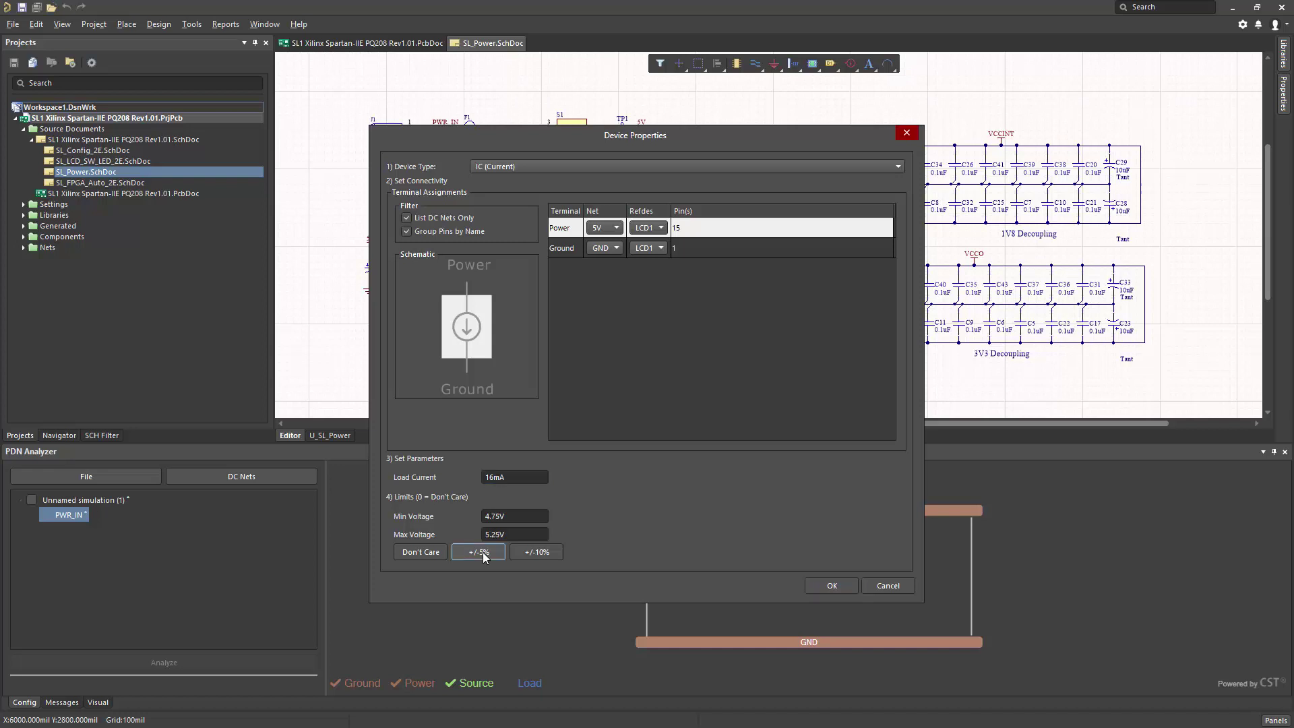
click(840, 583)
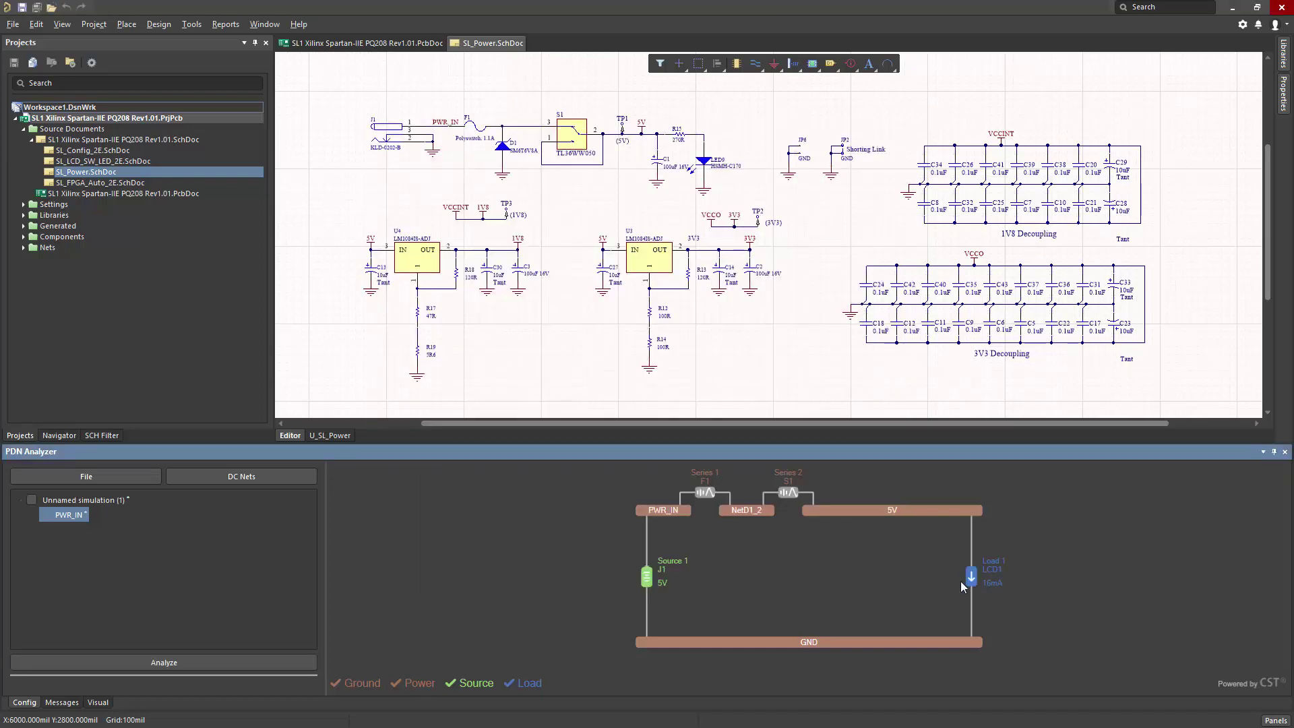
Add a second LCD1 load on pin 2 drawing 2.5mA with ±5% voltage limits.
right_click(1009, 565)
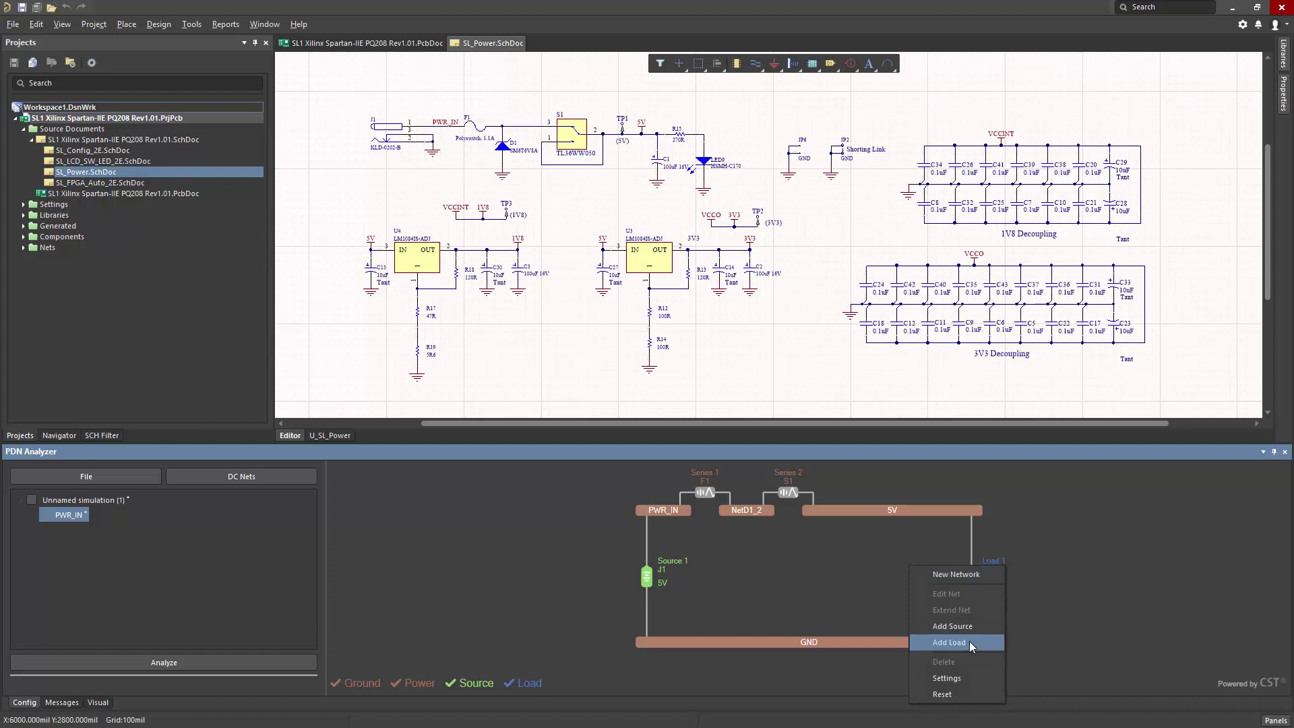
click(969, 643)
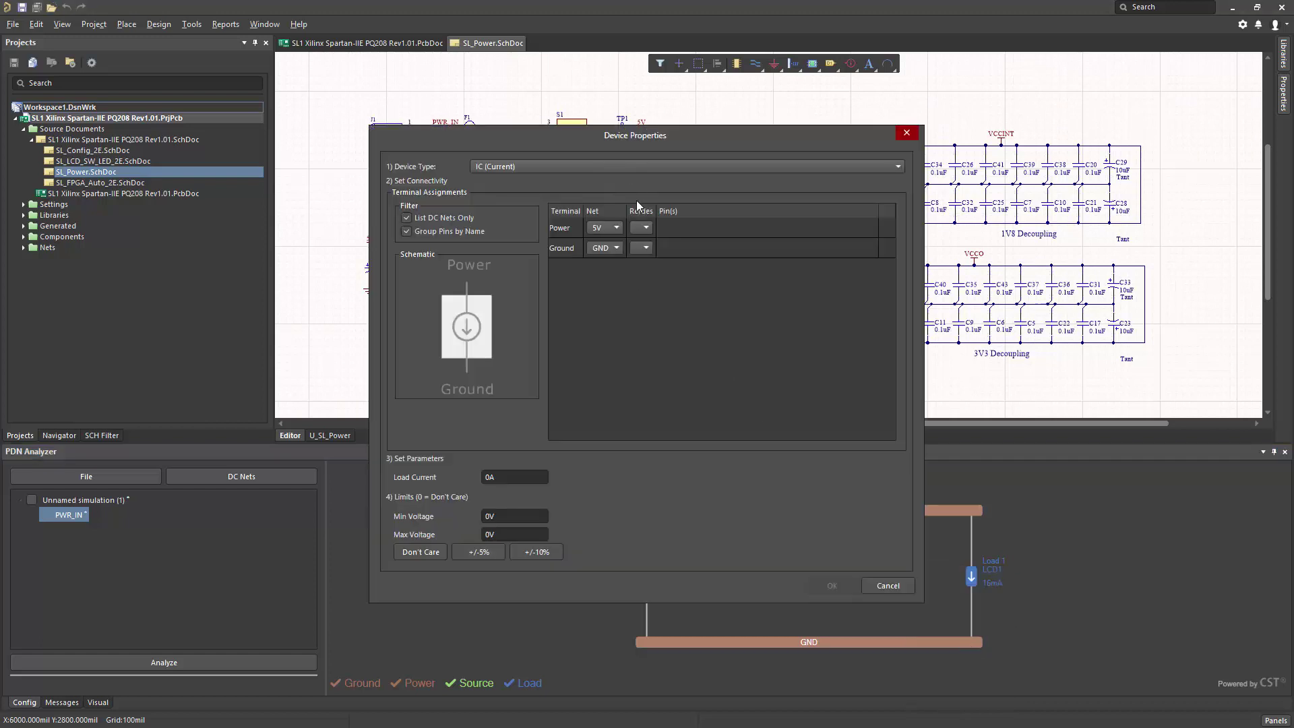
click(642, 228)
click(640, 266)
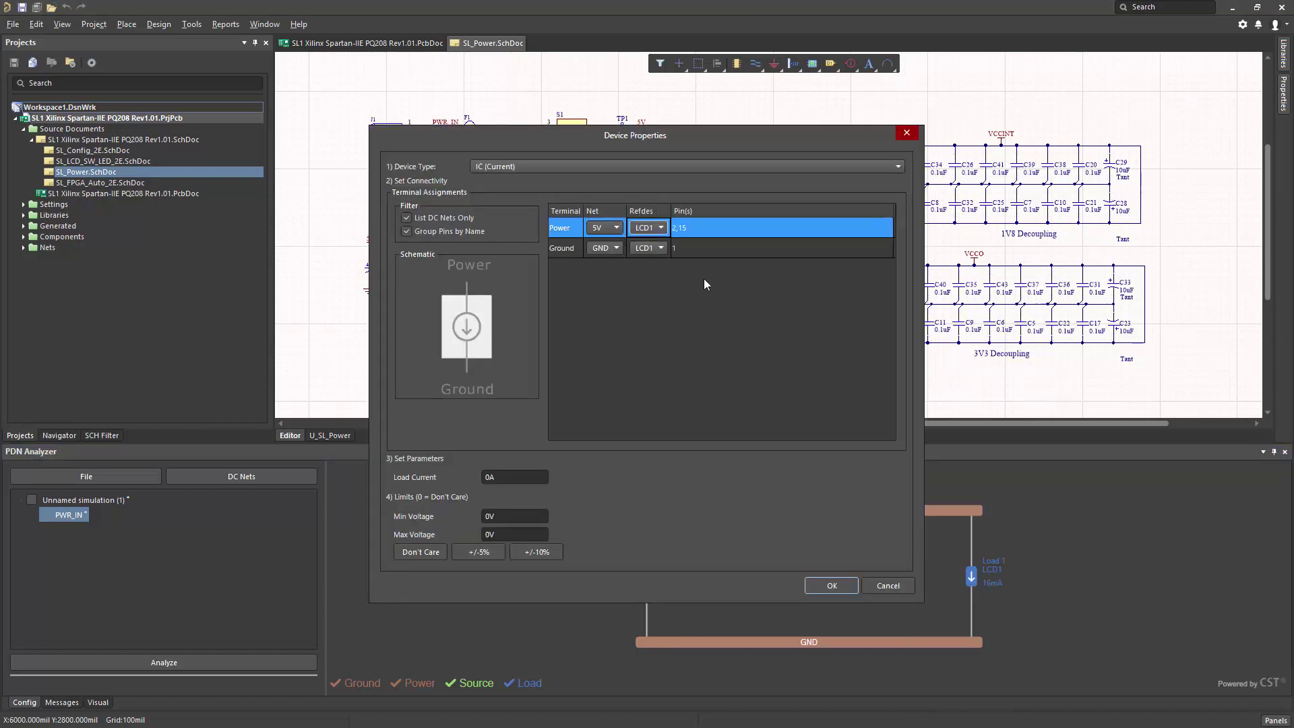
click(715, 226)
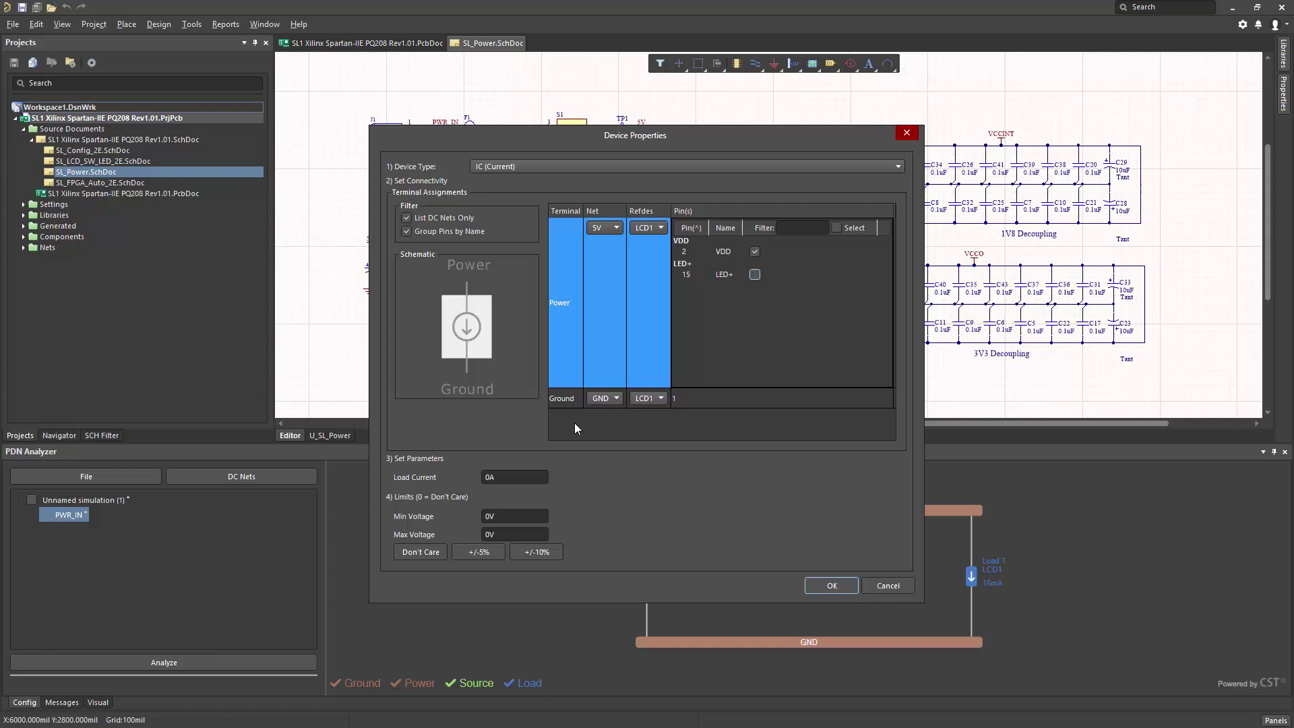
click(515, 475)
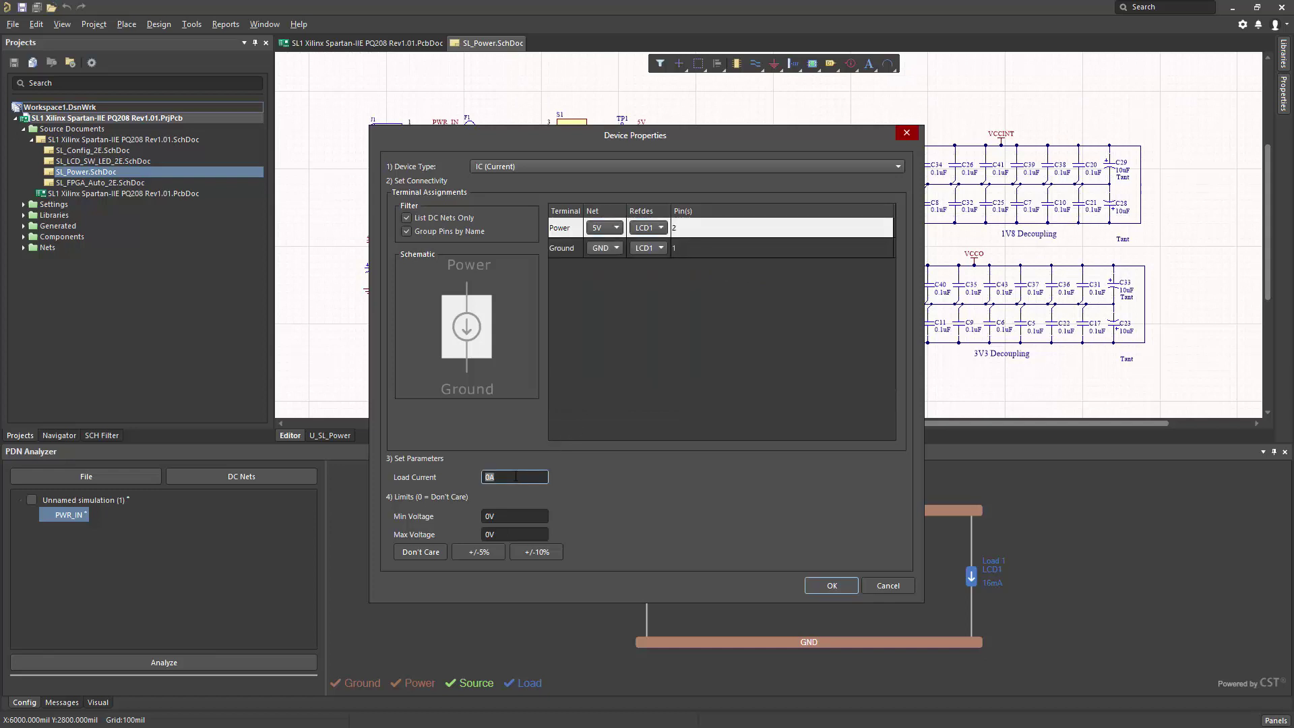
text(2.5m)
click(476, 553)
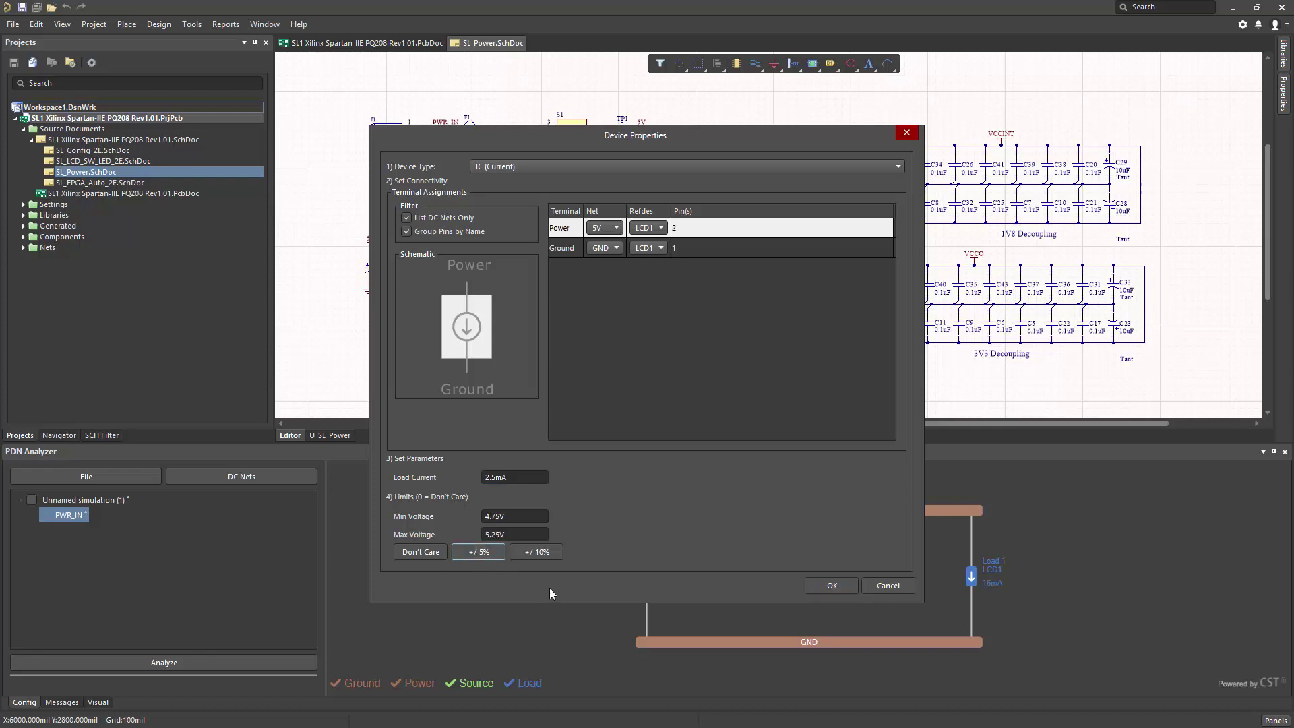
click(833, 586)
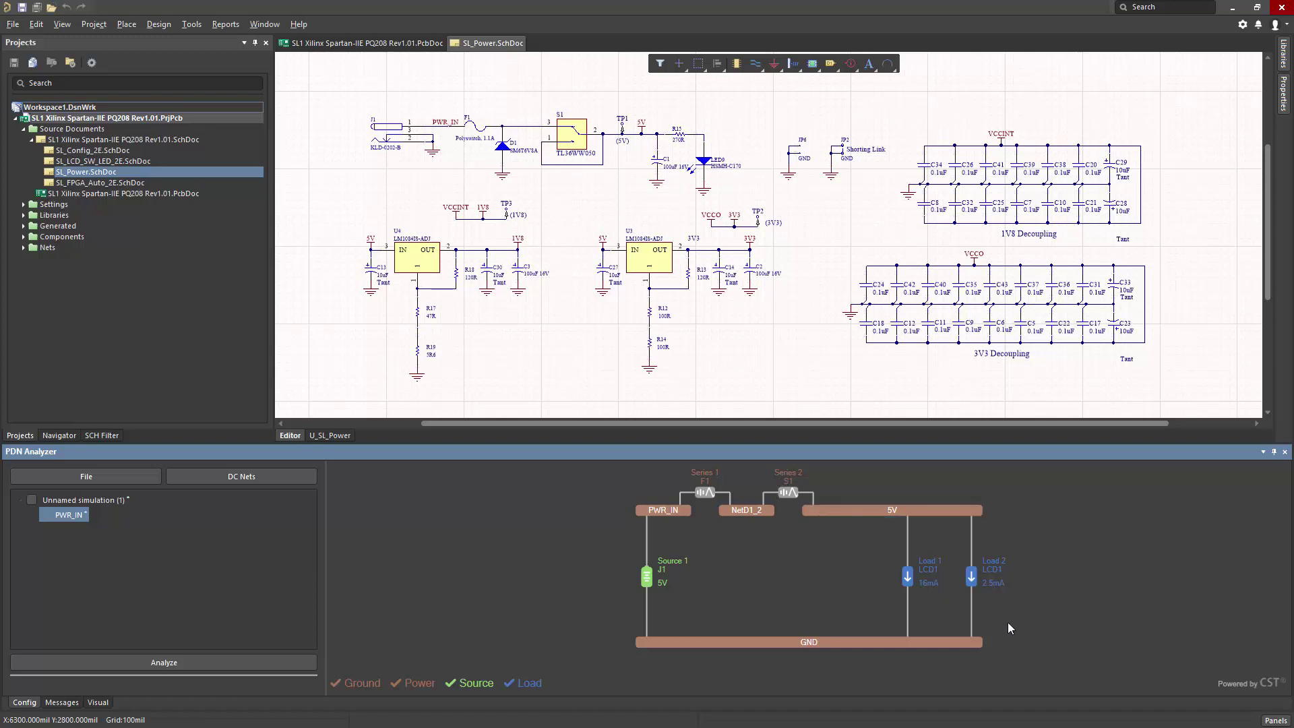
Add a linear voltage regulator device outputting onto VCCINT with U4 on its input.
right_click(985, 606)
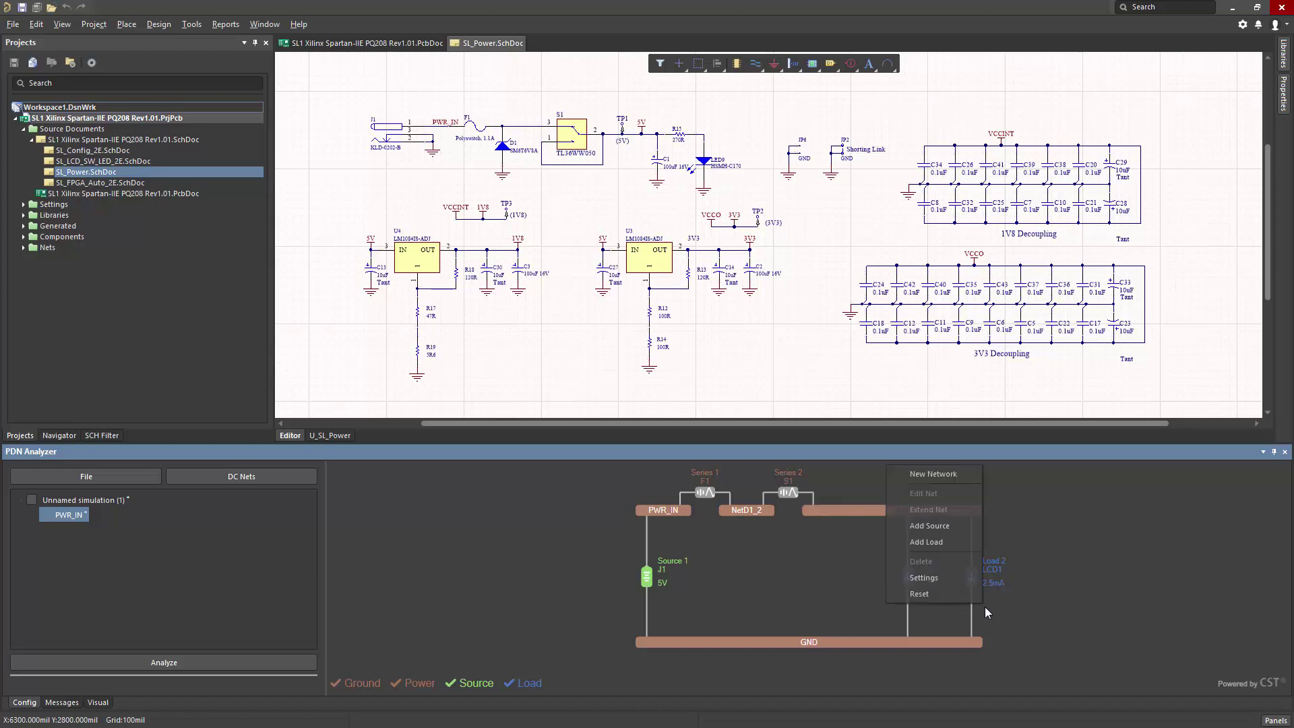
click(946, 540)
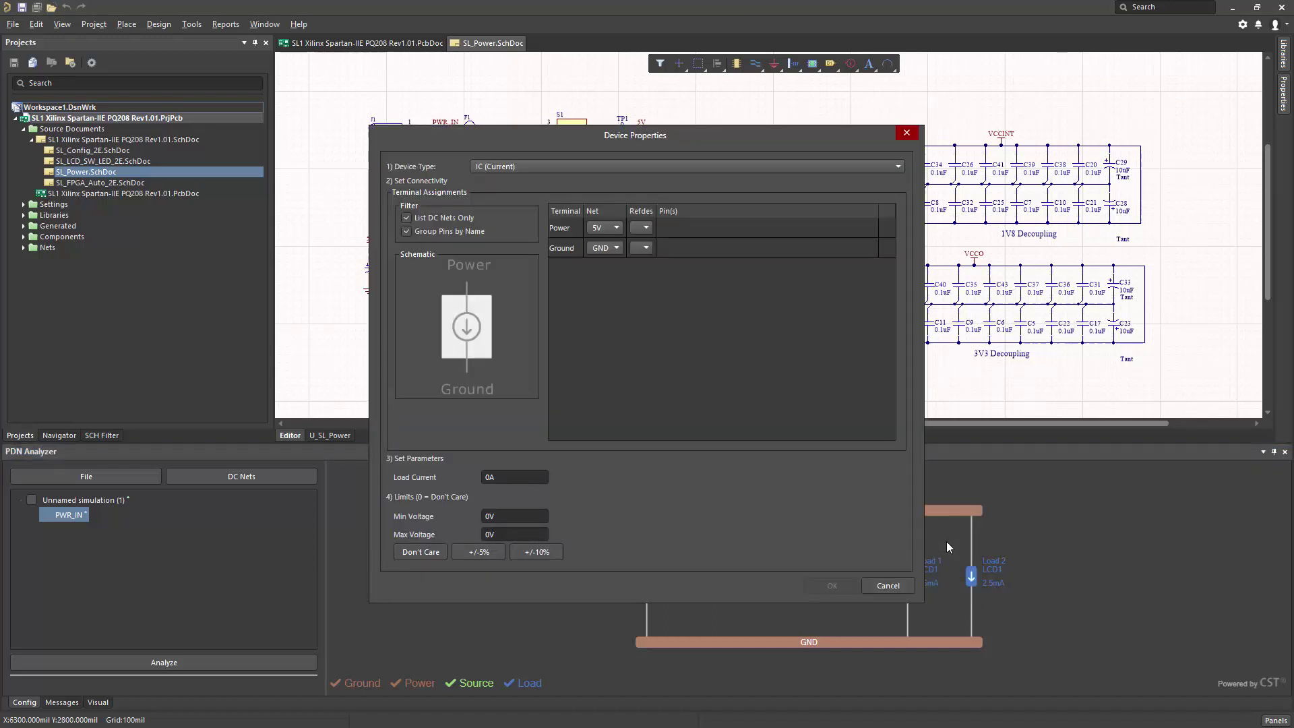
click(899, 167)
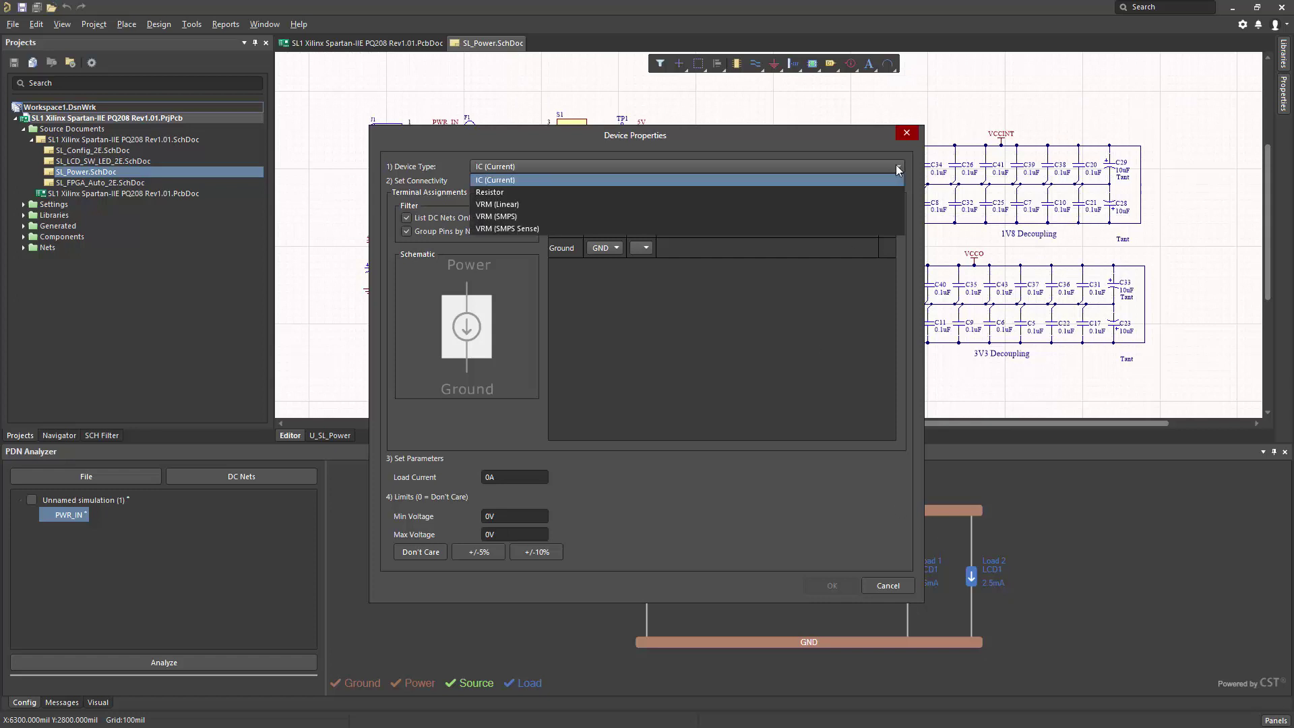
click(848, 201)
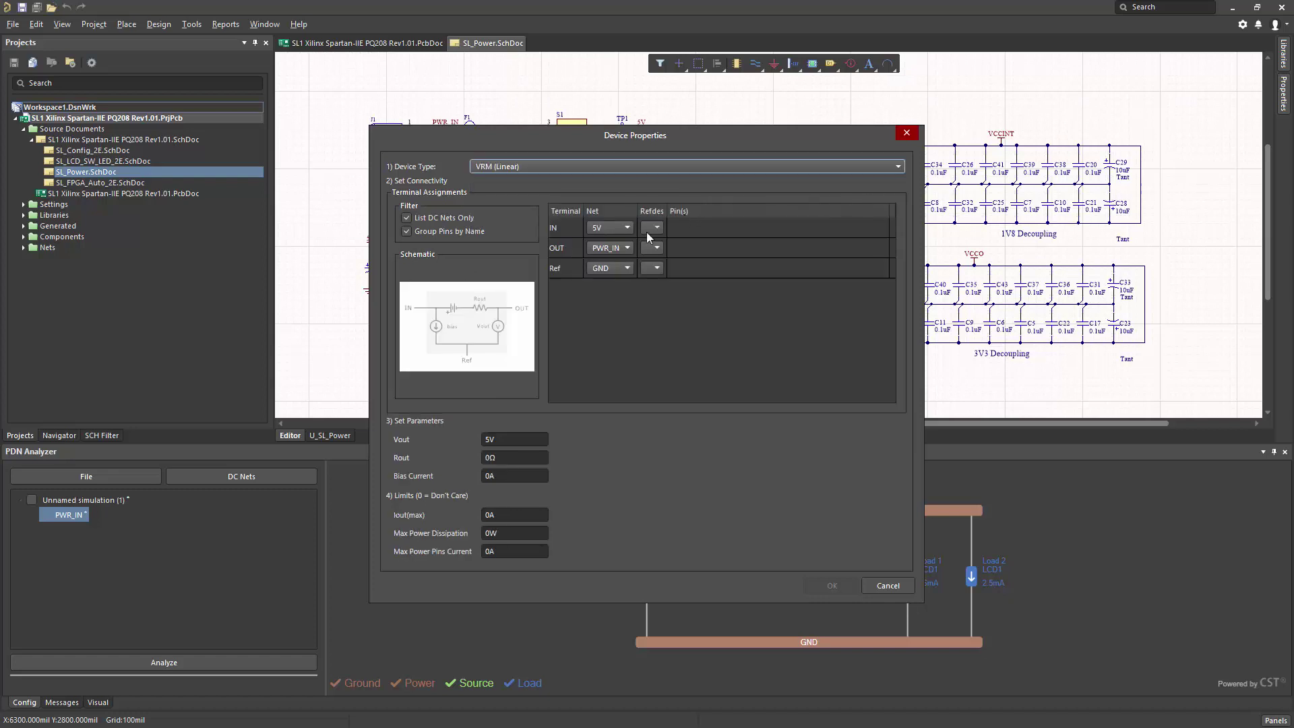
click(620, 248)
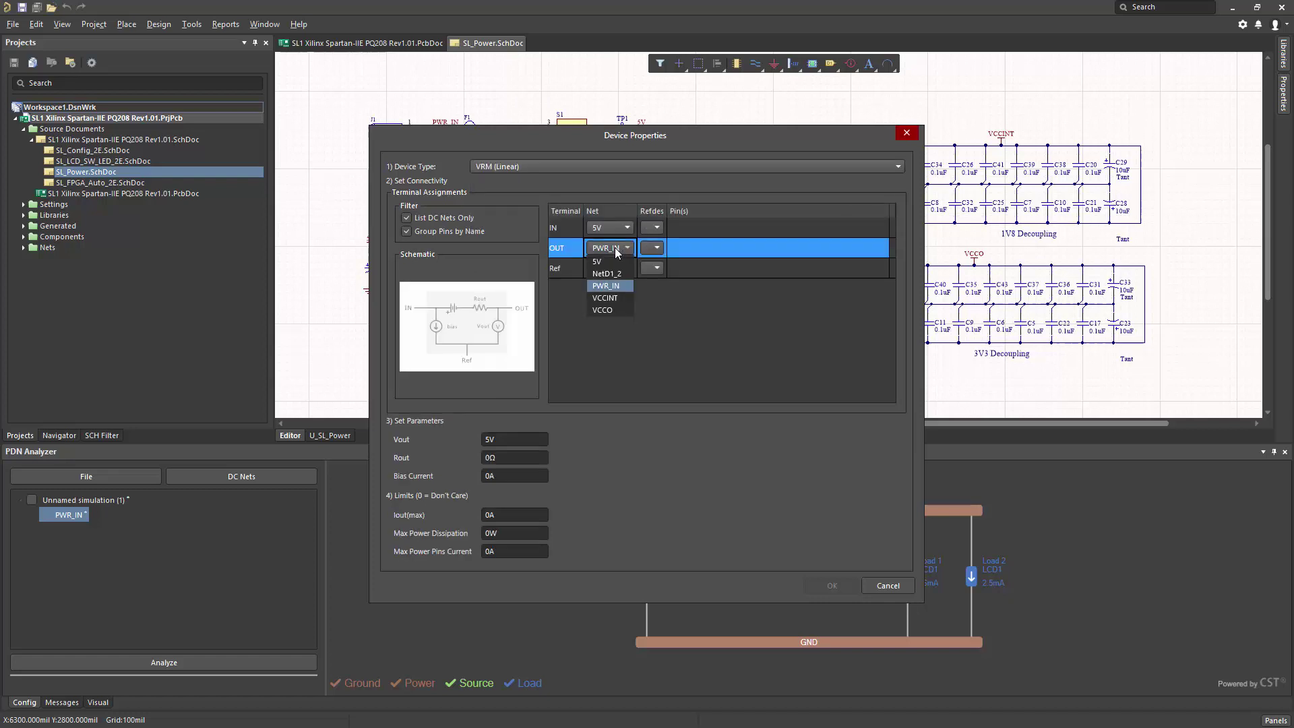
click(608, 298)
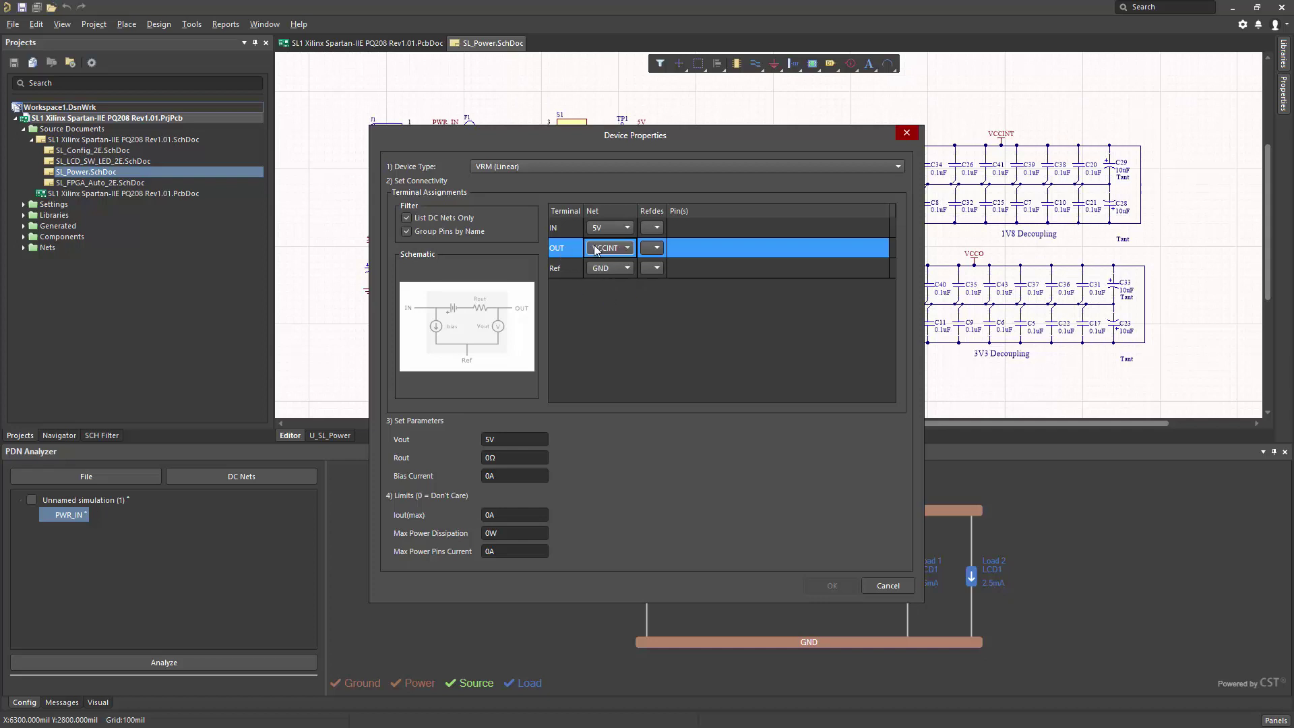
click(657, 228)
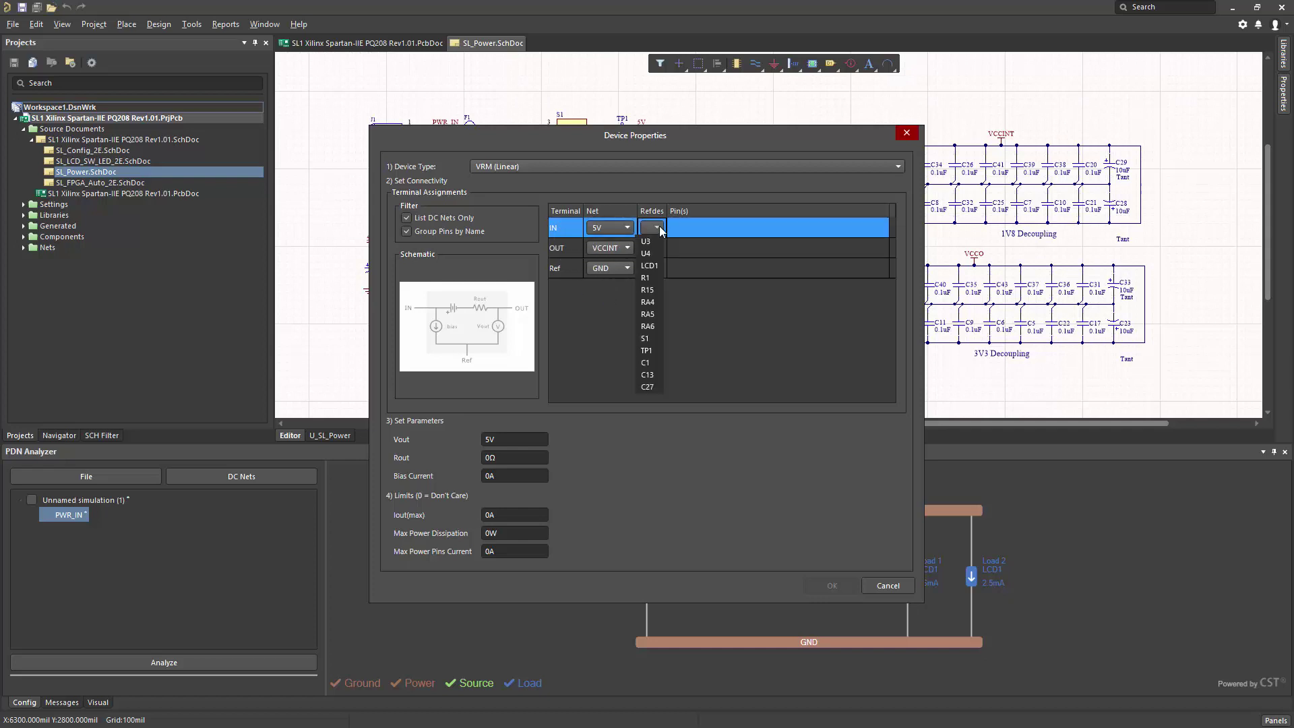
click(649, 253)
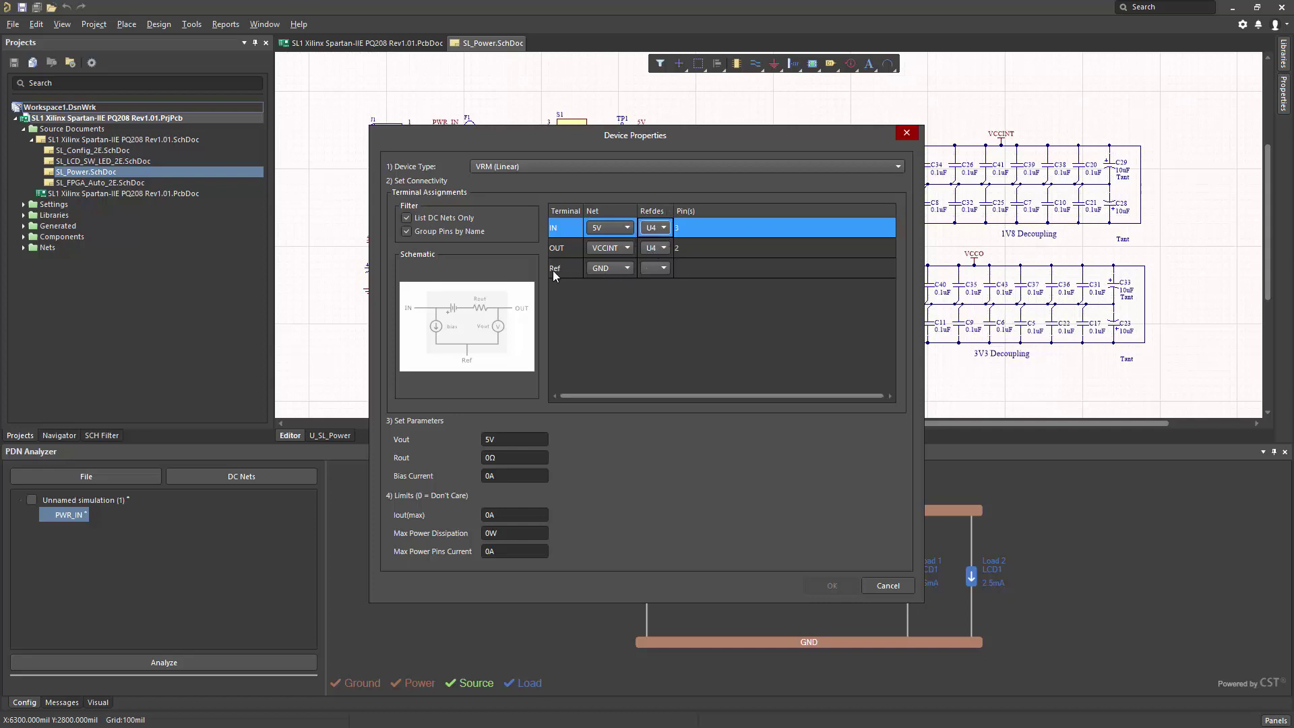
Assign R19 to the reference terminal and set Vout 1.8 V and Iout(max) 3 A.
click(665, 268)
click(643, 145)
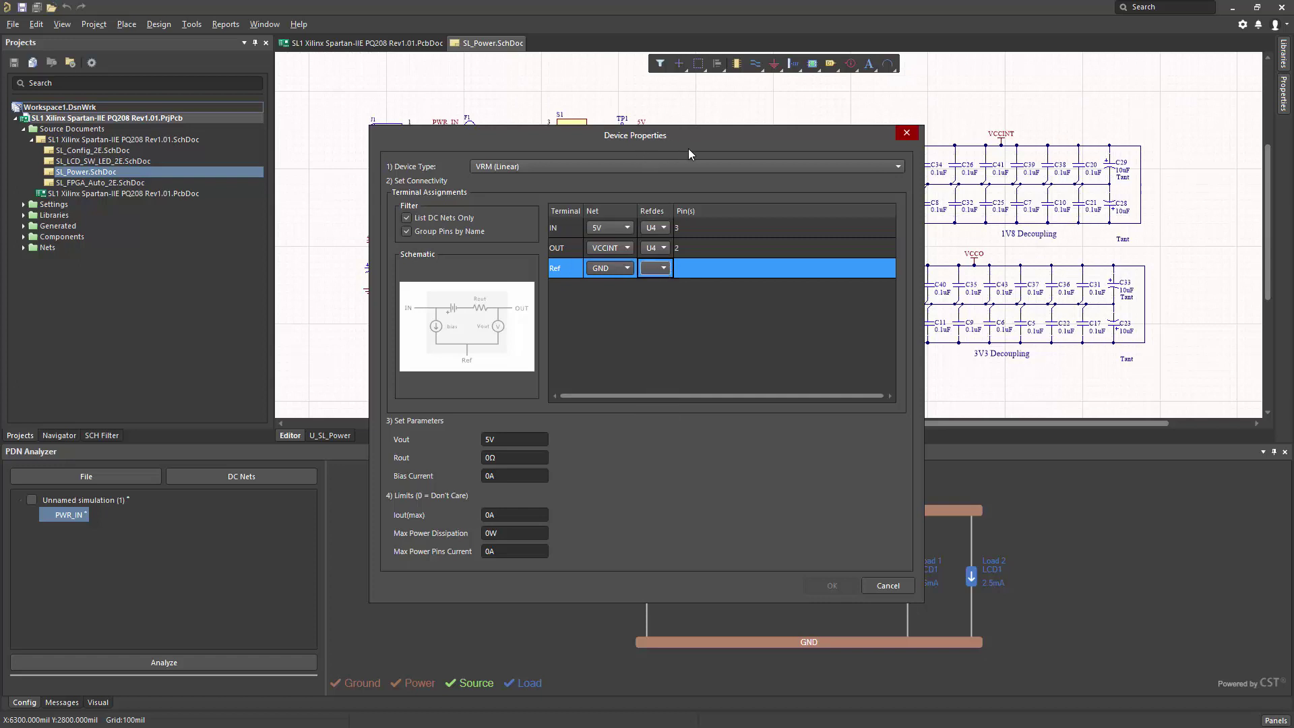
drag(688, 154, 831, 150)
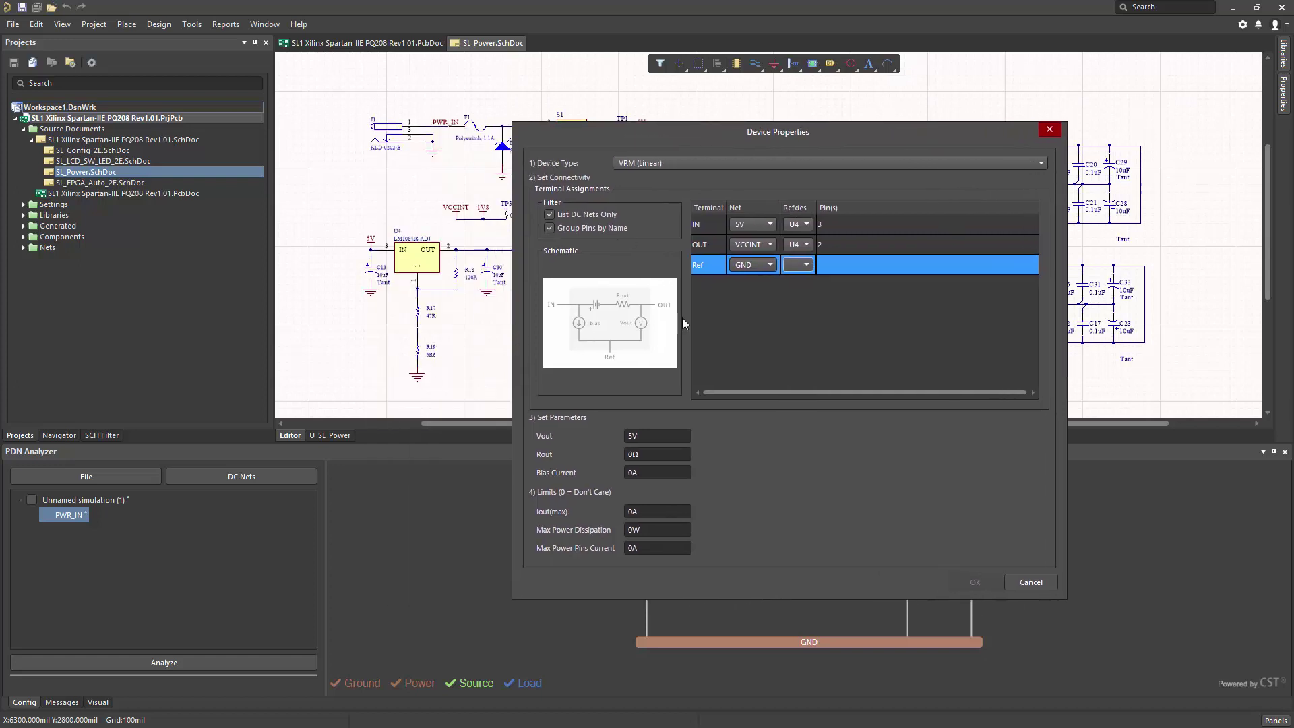
click(806, 265)
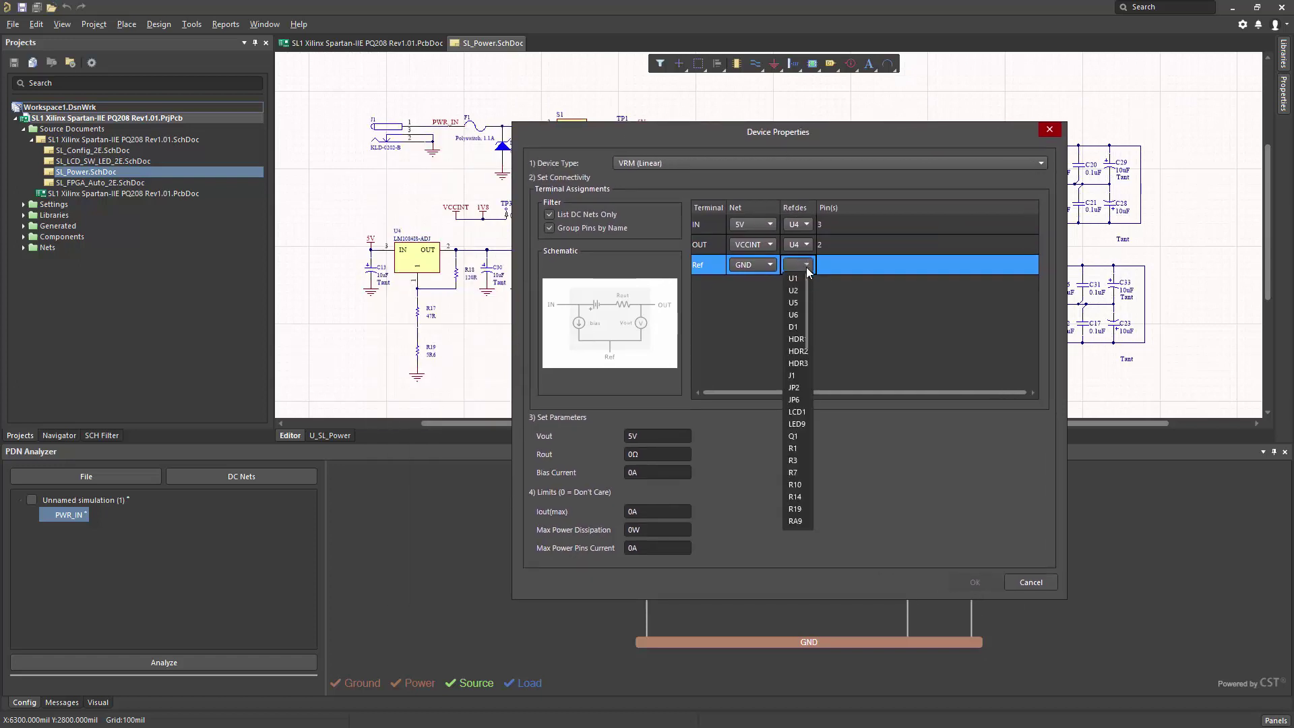
click(799, 509)
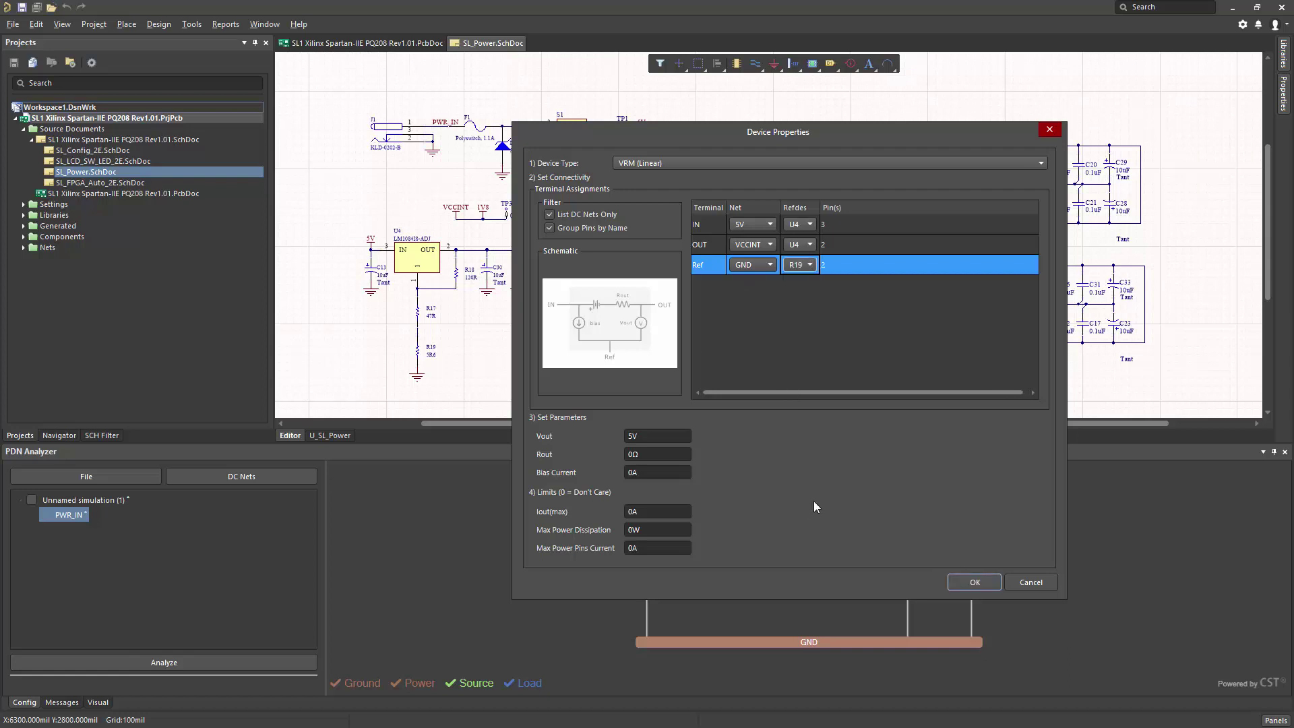
double_click(649, 436)
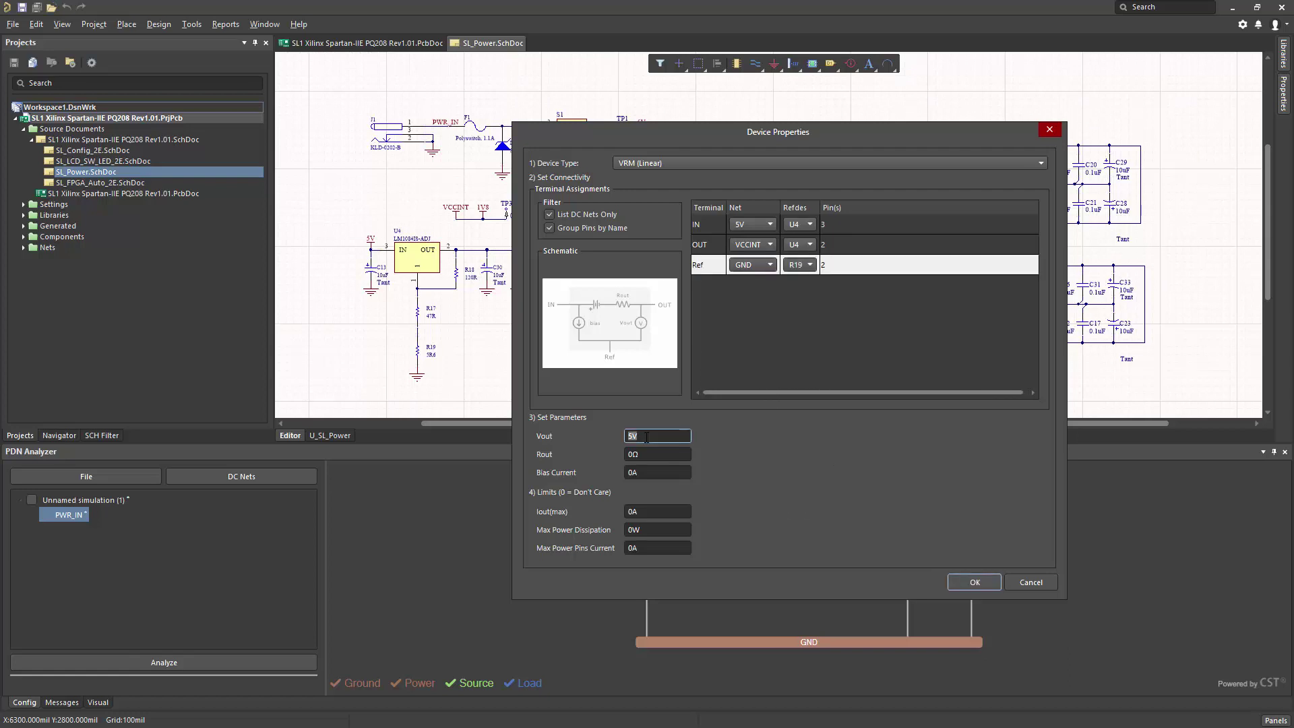
text(1.8)
double_click(647, 512)
text(3)
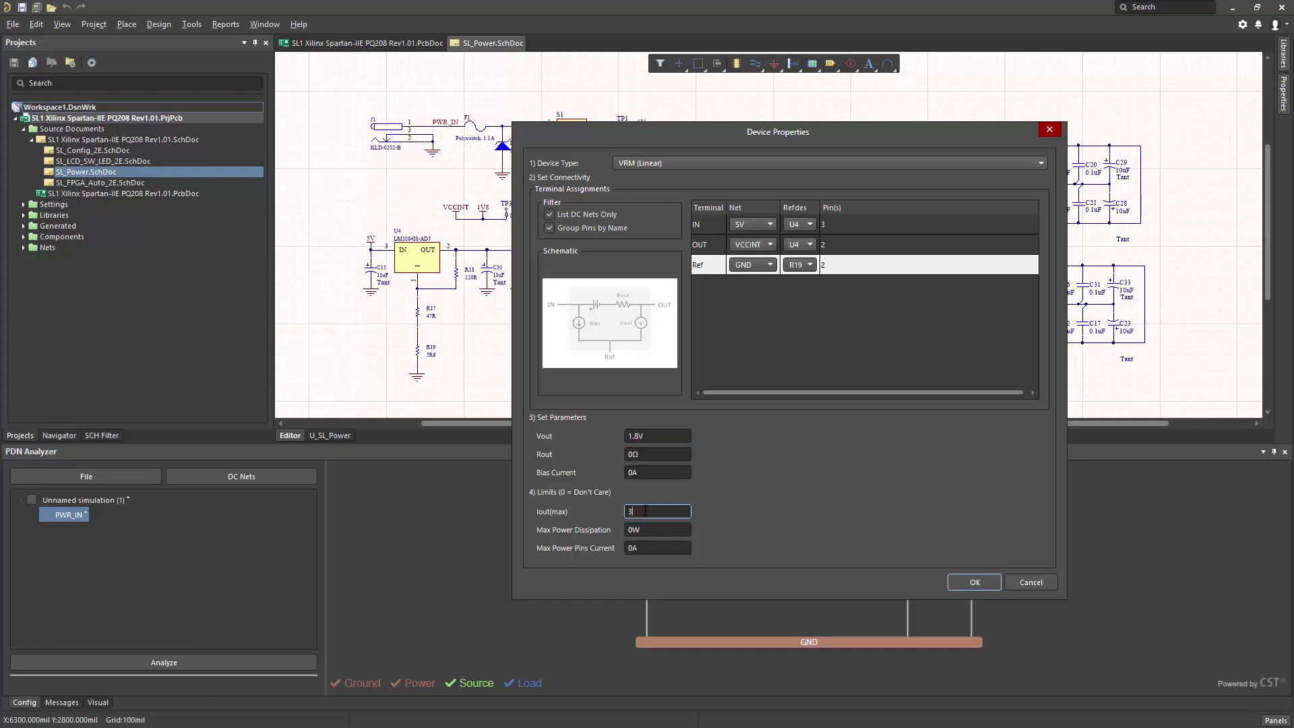
click(961, 584)
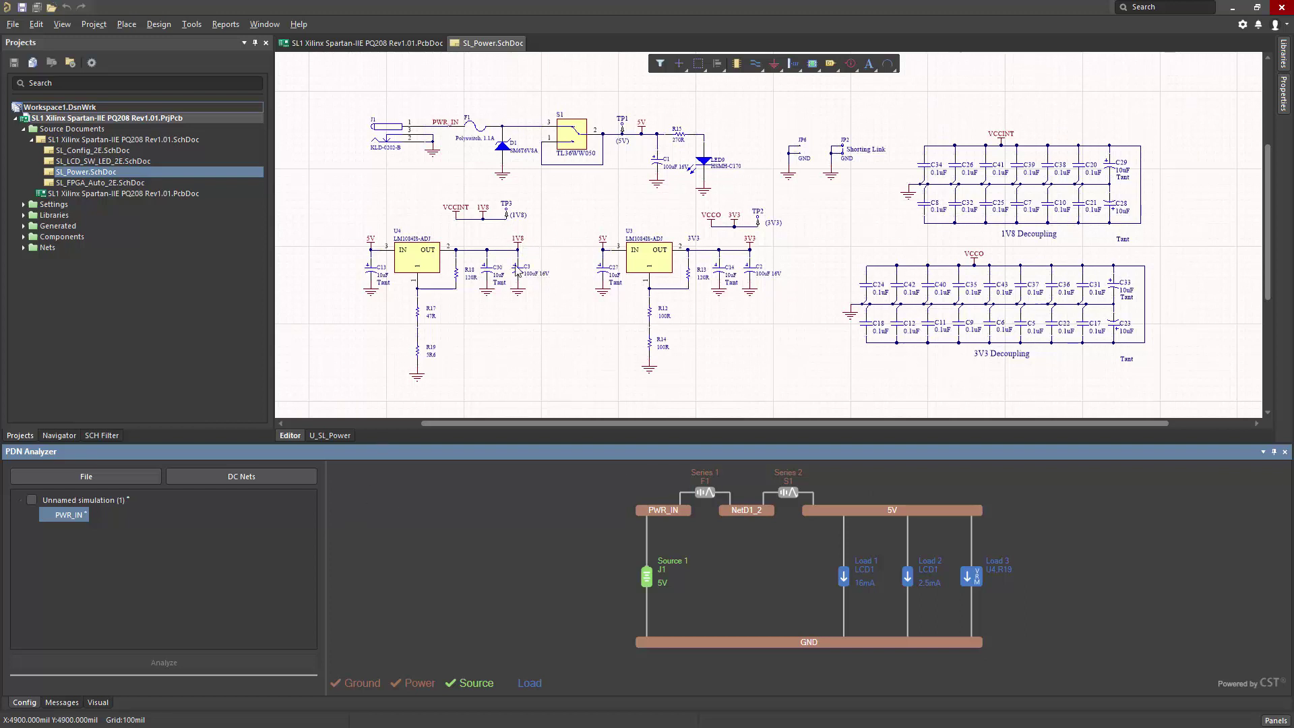
Make the U4,R19 regulator the source VRM of a new VCCINT network.
right_click(974, 584)
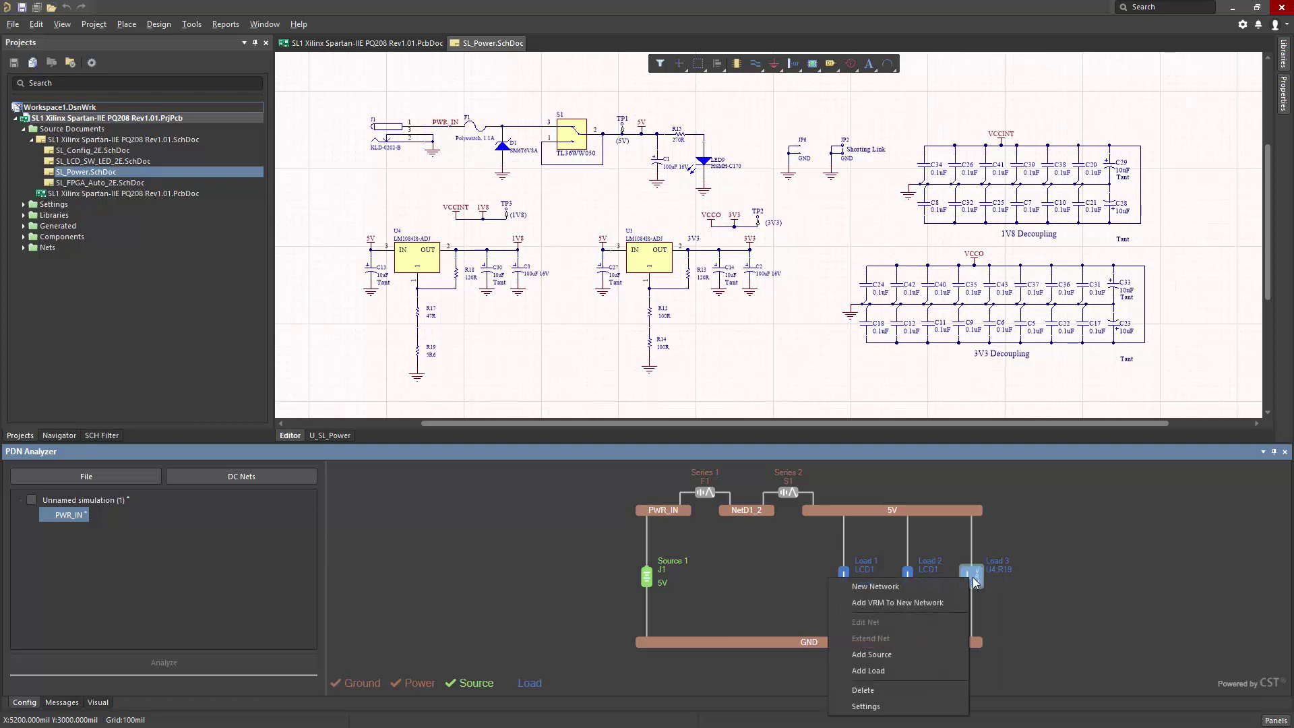
click(922, 603)
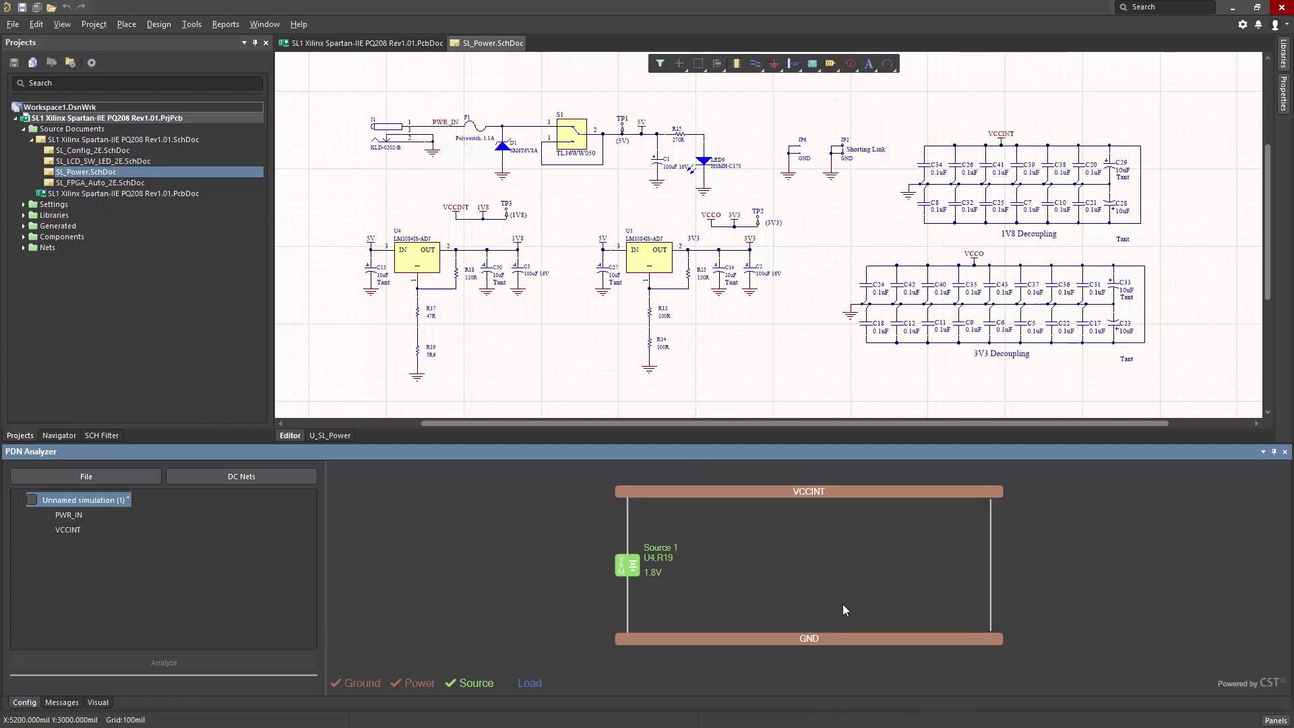
click(75, 515)
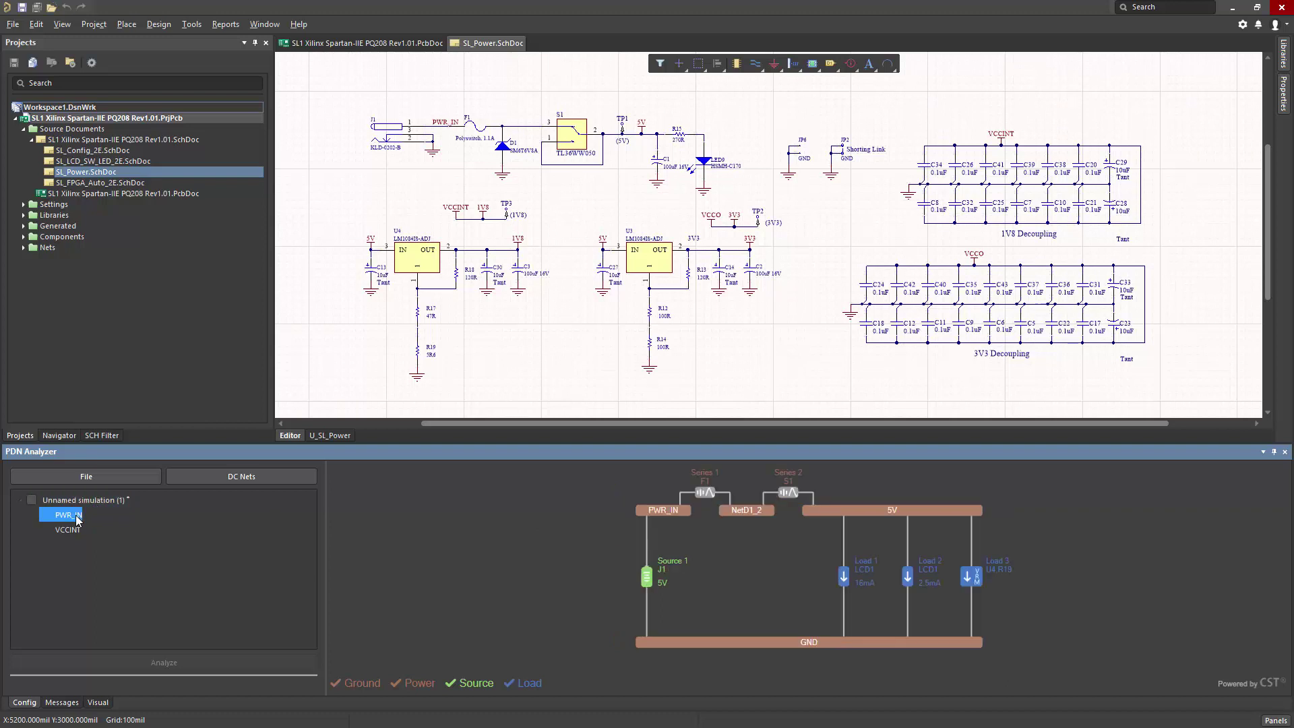
click(68, 530)
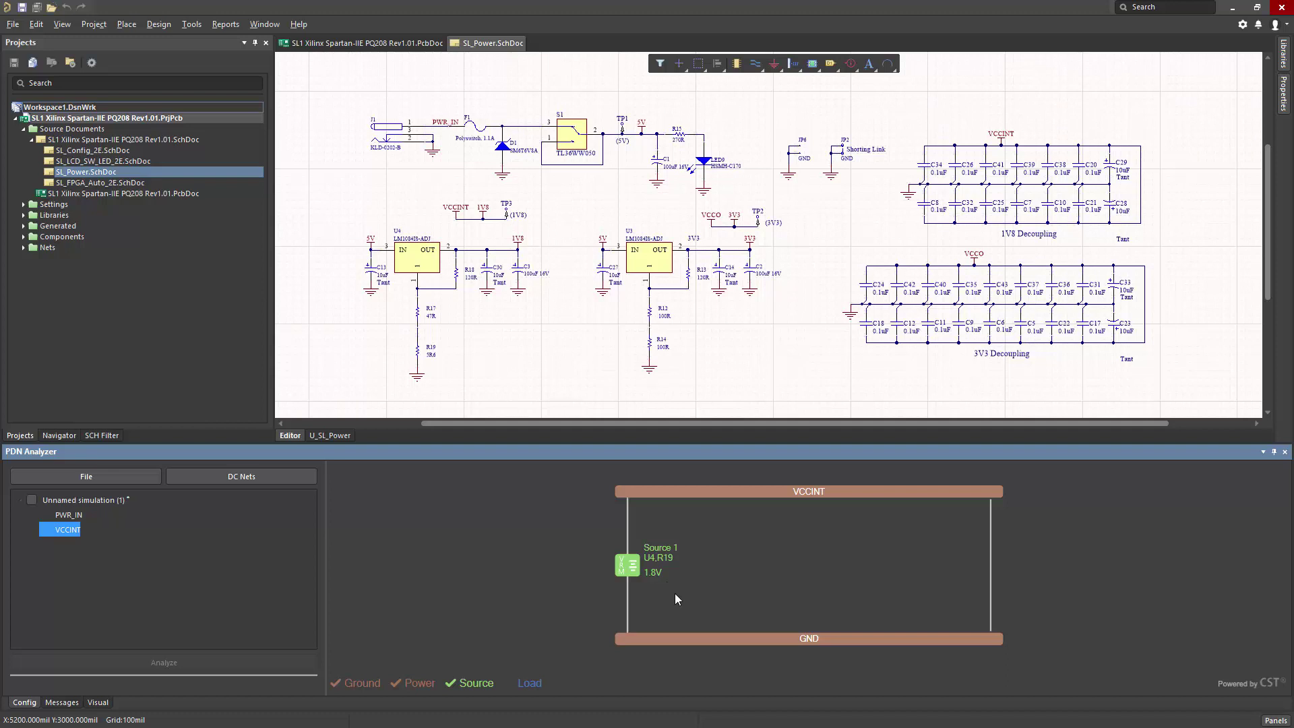
Add a VCCINT load on U1, excluding ground pins 50 (M1) and 182 (GCK2).
mouse_move(633, 573)
right_click(990, 560)
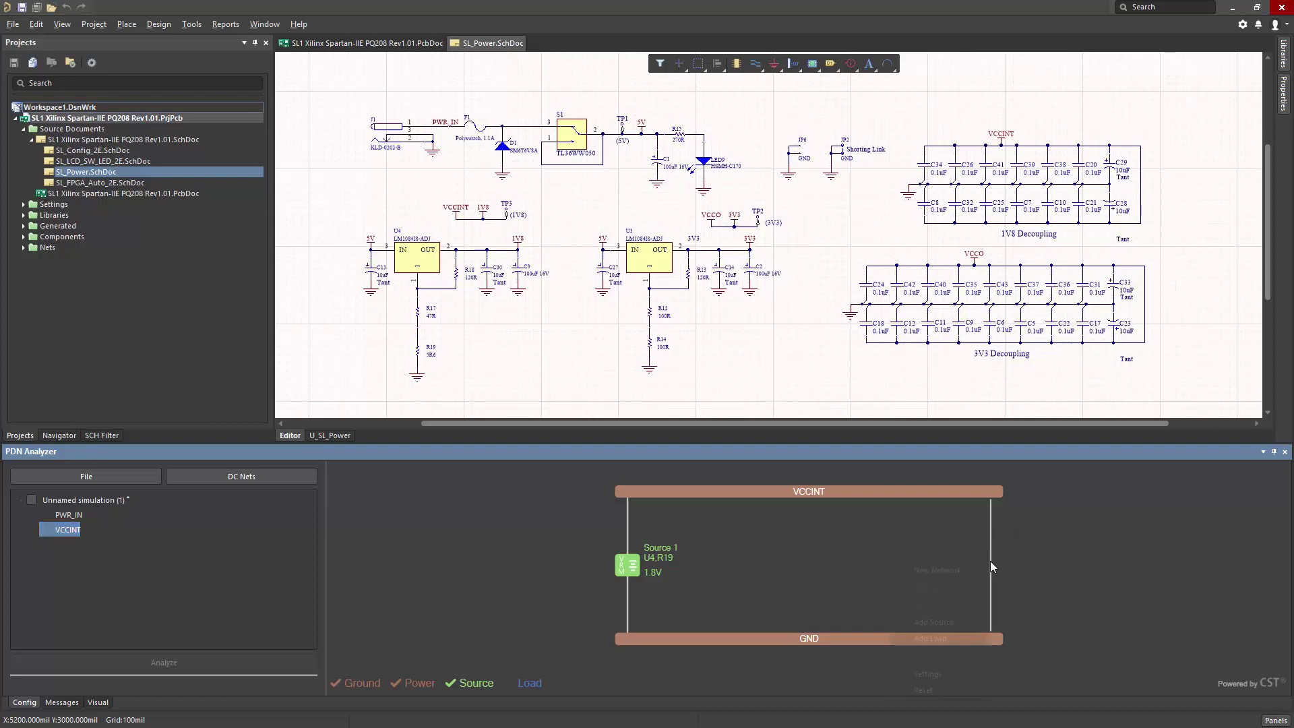
click(961, 636)
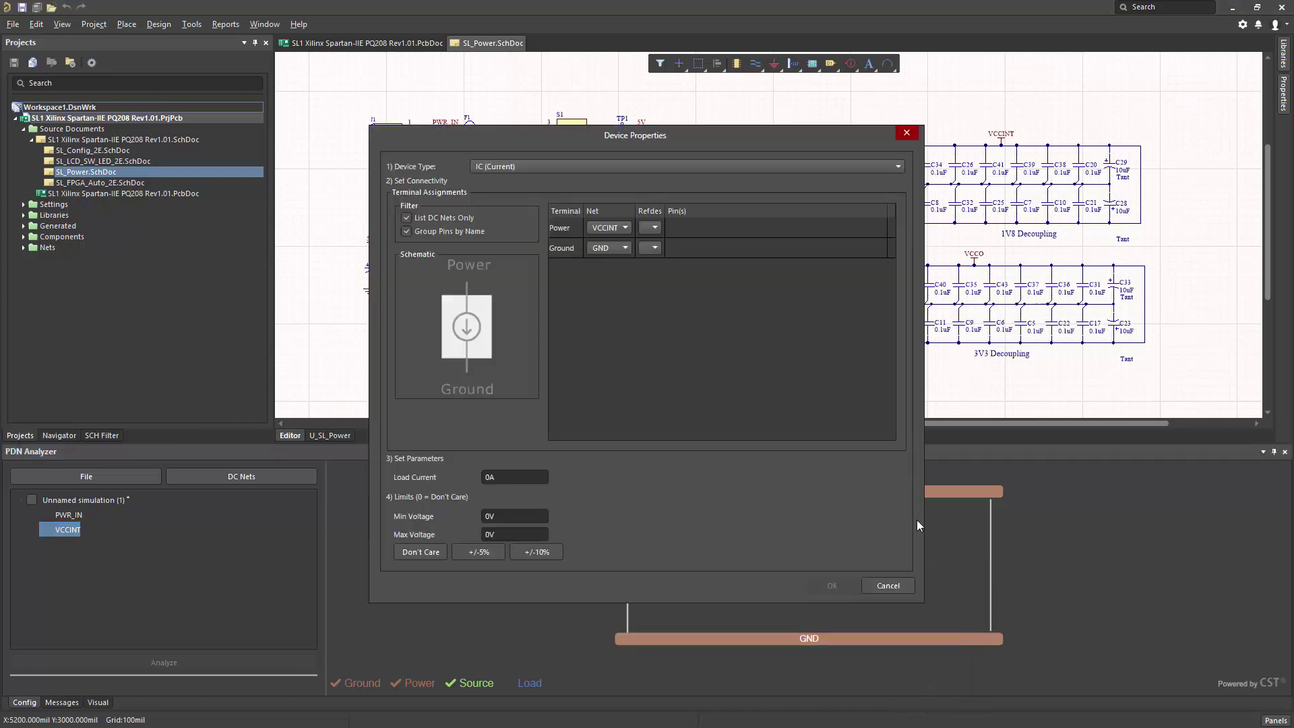
click(651, 229)
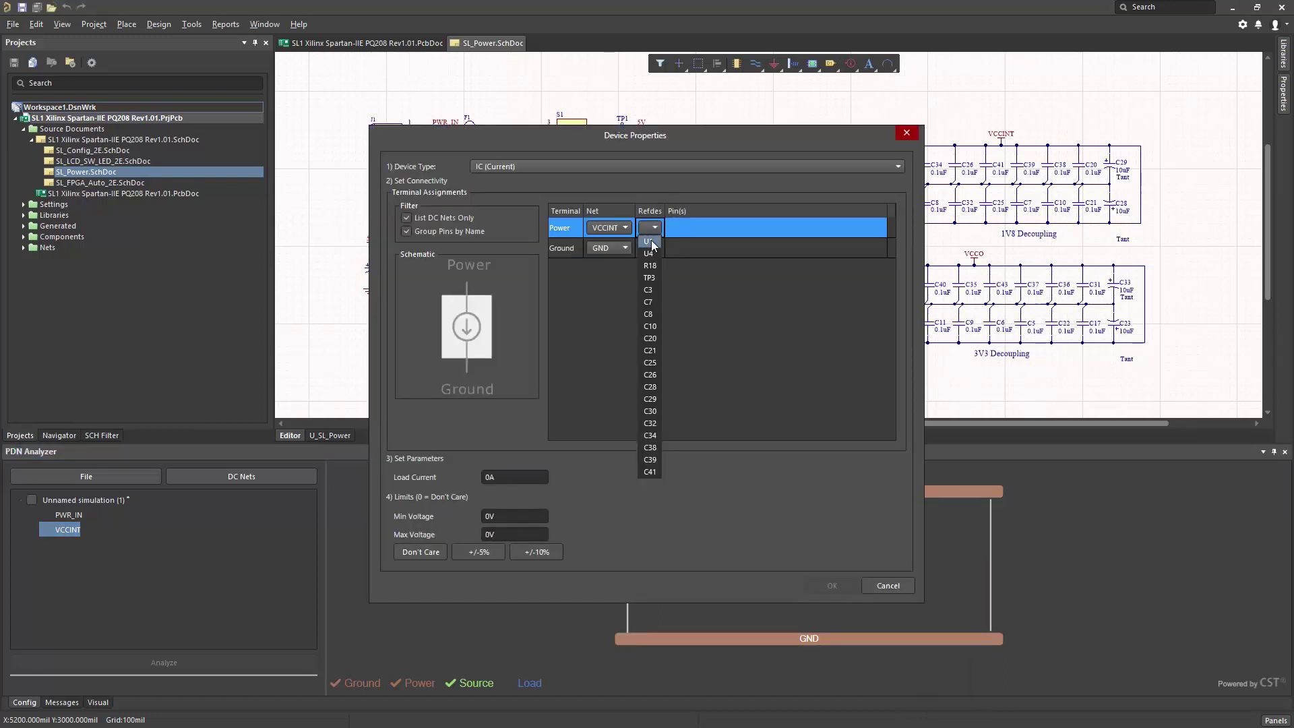
click(651, 241)
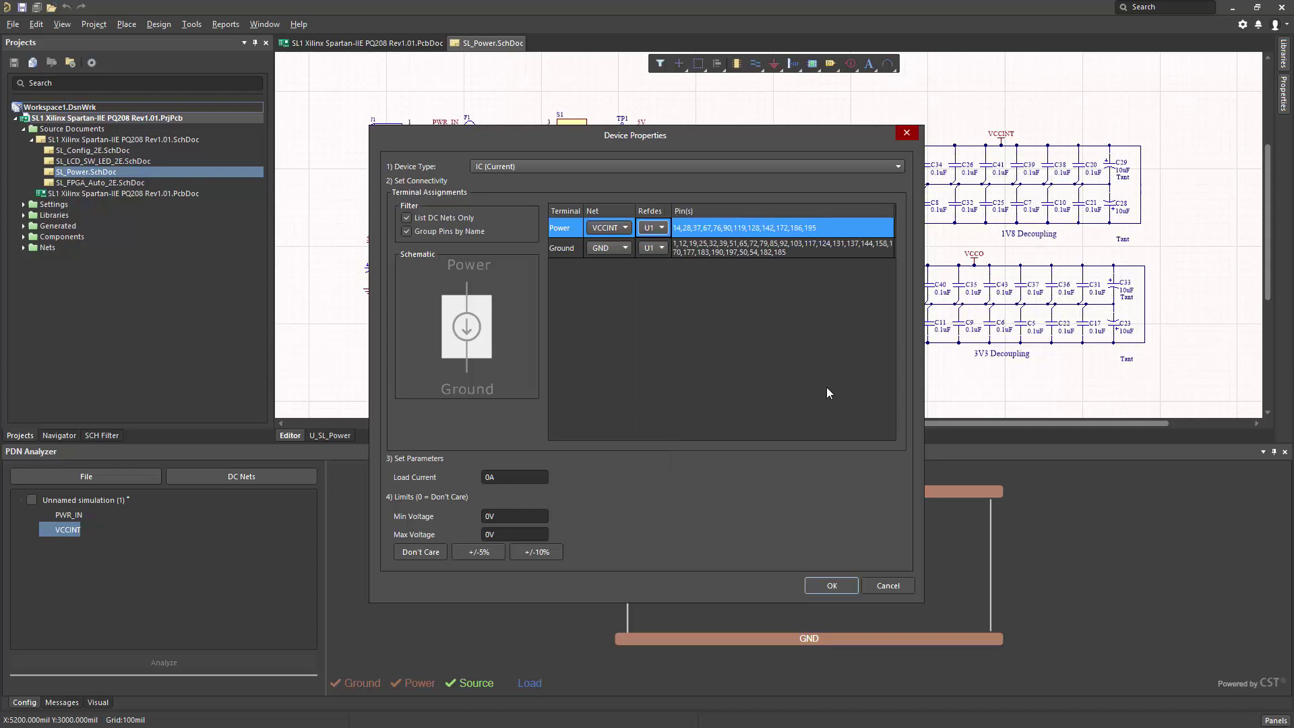
click(824, 250)
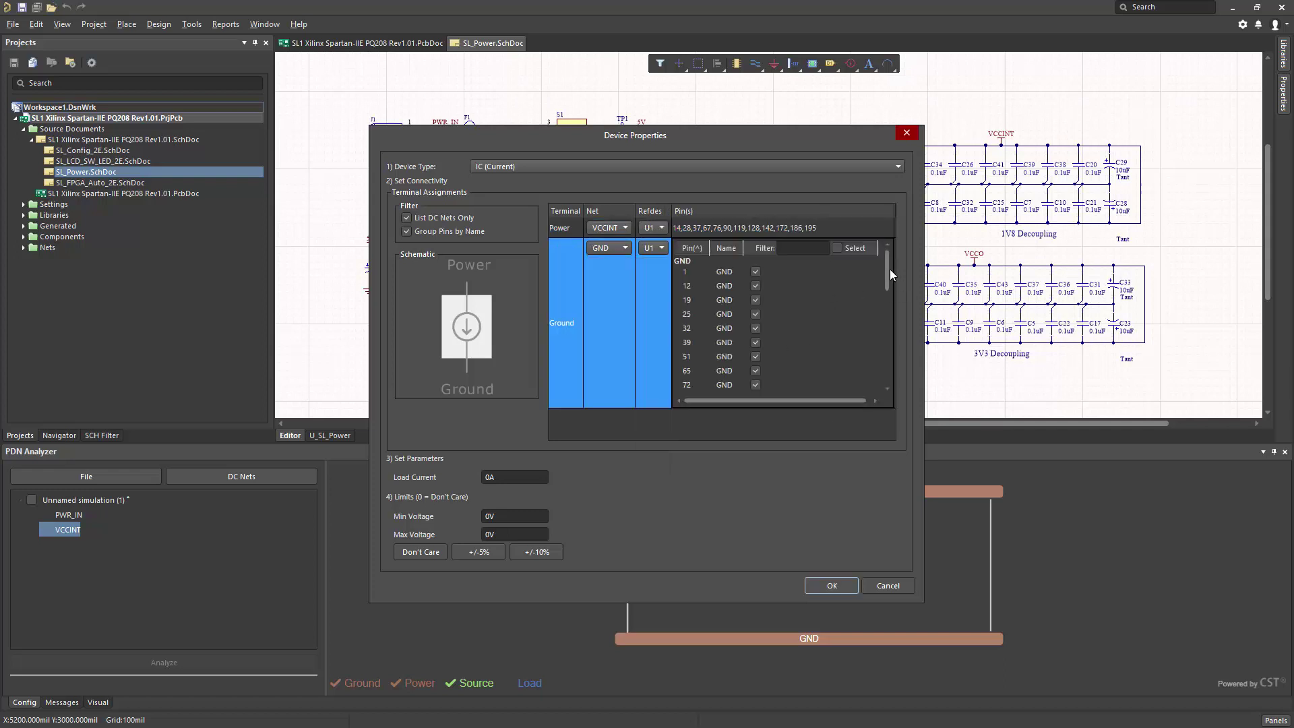
drag(885, 269, 878, 371)
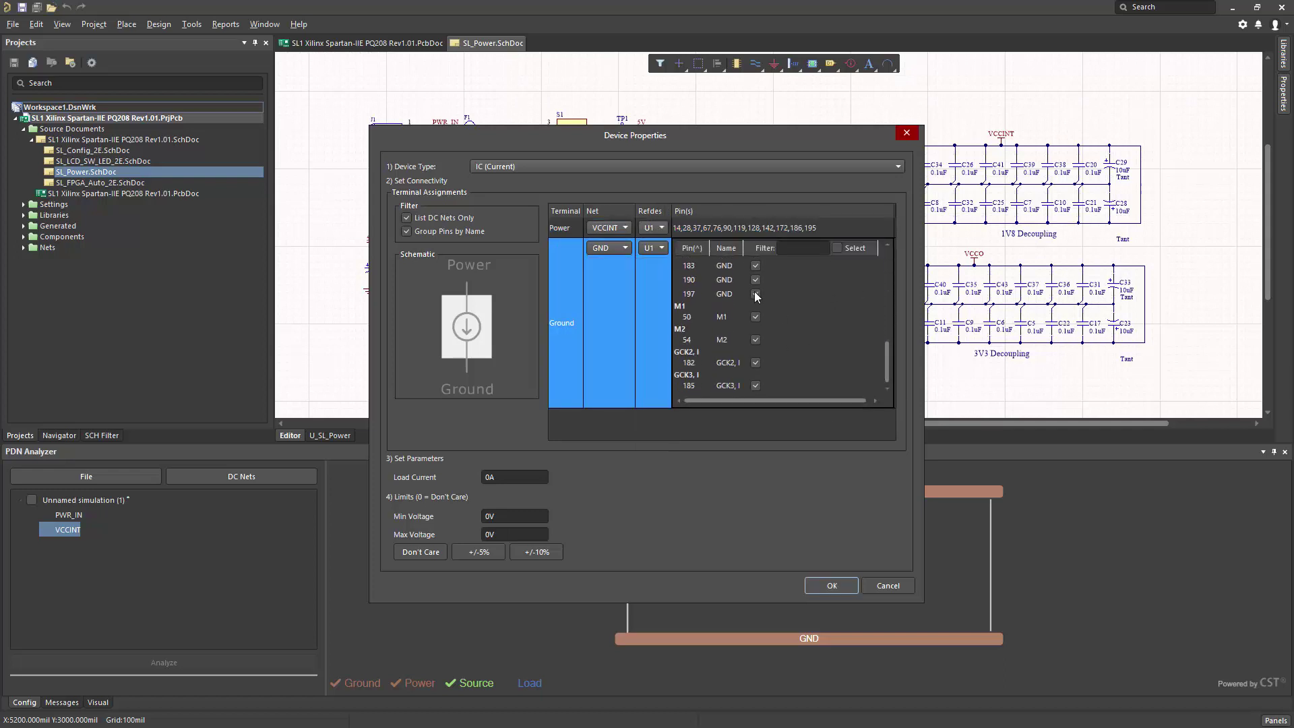
click(755, 316)
click(755, 363)
Set the U1 load current to 0.9 A with ±5% voltage limits (1.71–1.89 V).
click(504, 477)
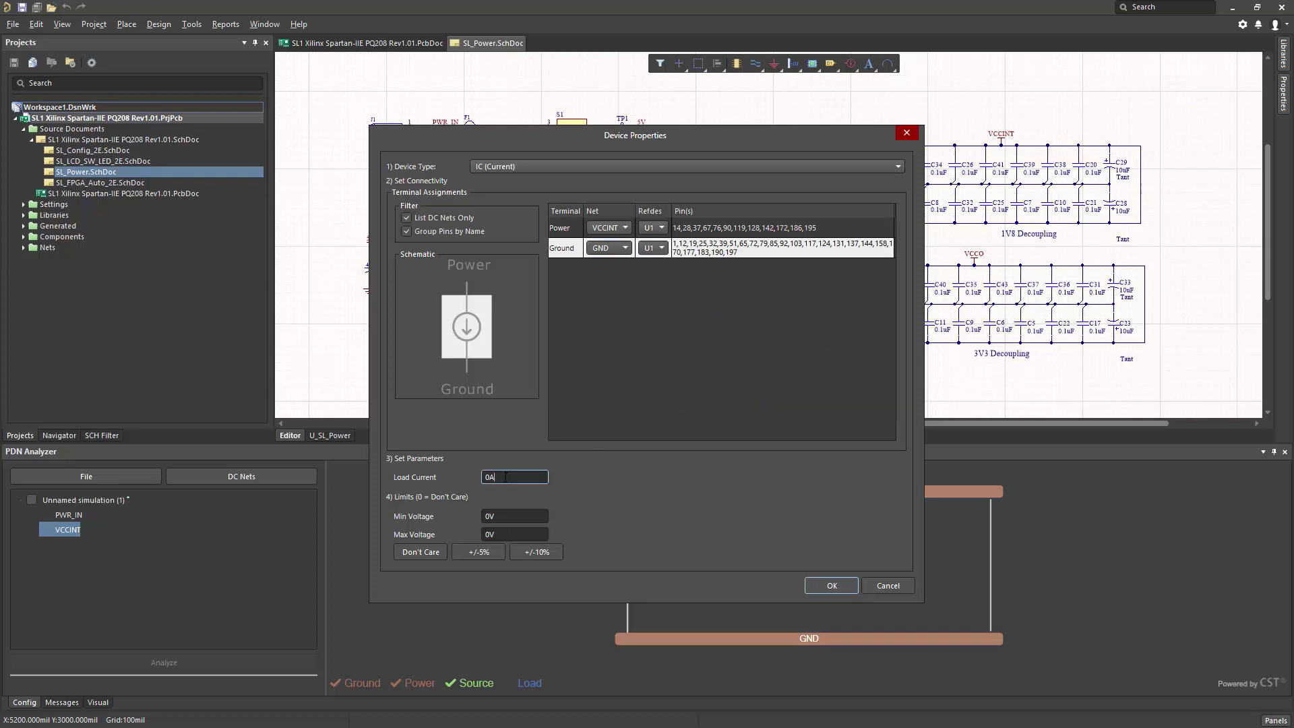
text(0.9)
click(480, 553)
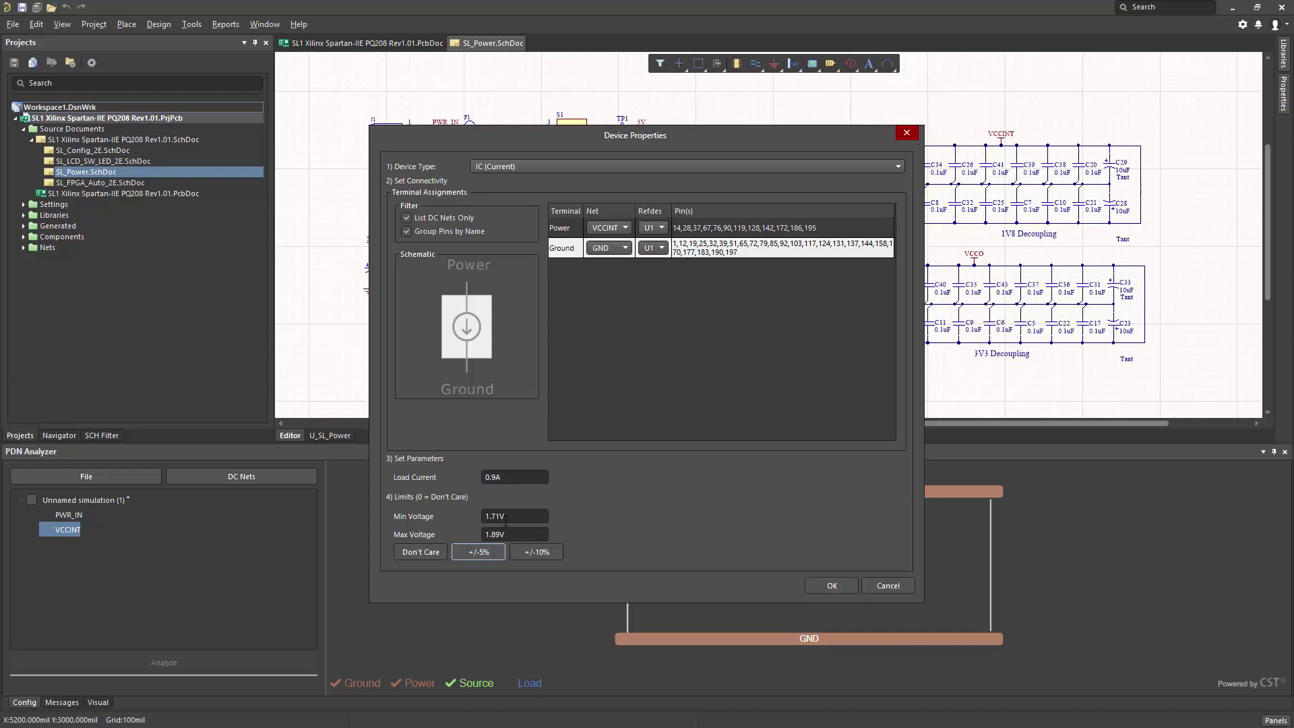
click(834, 585)
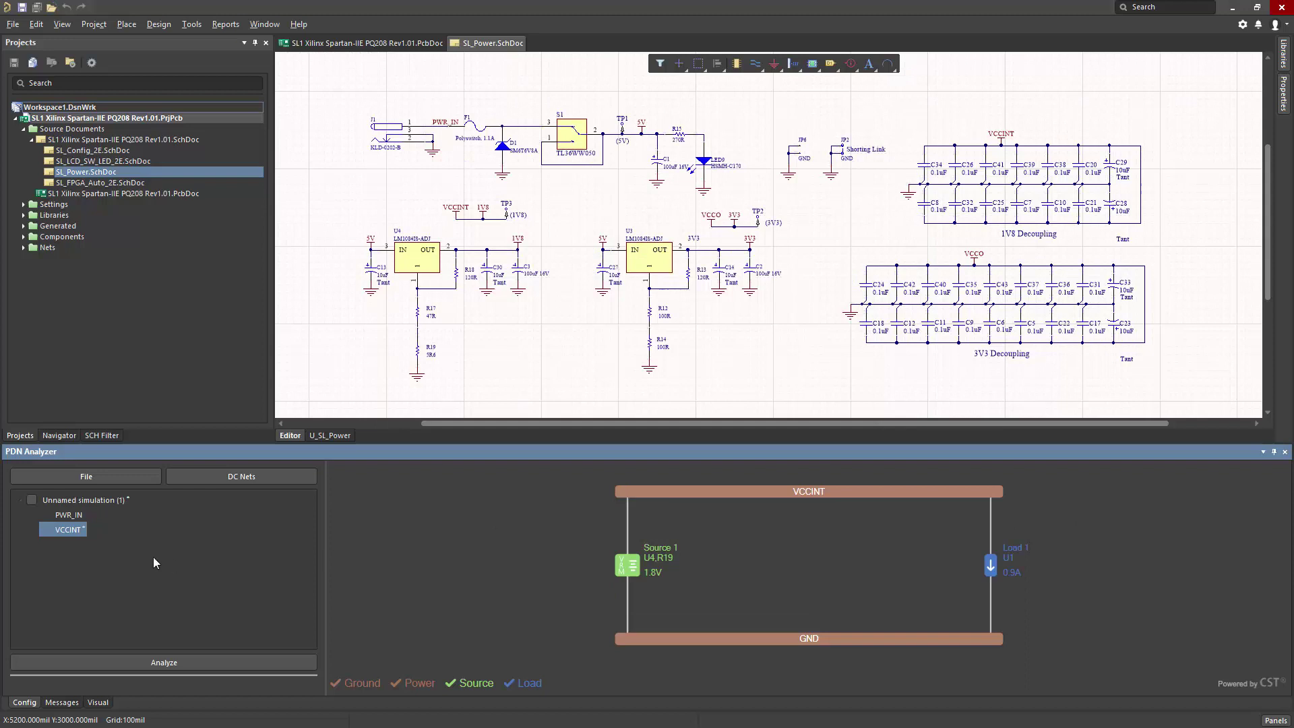
key(Up)
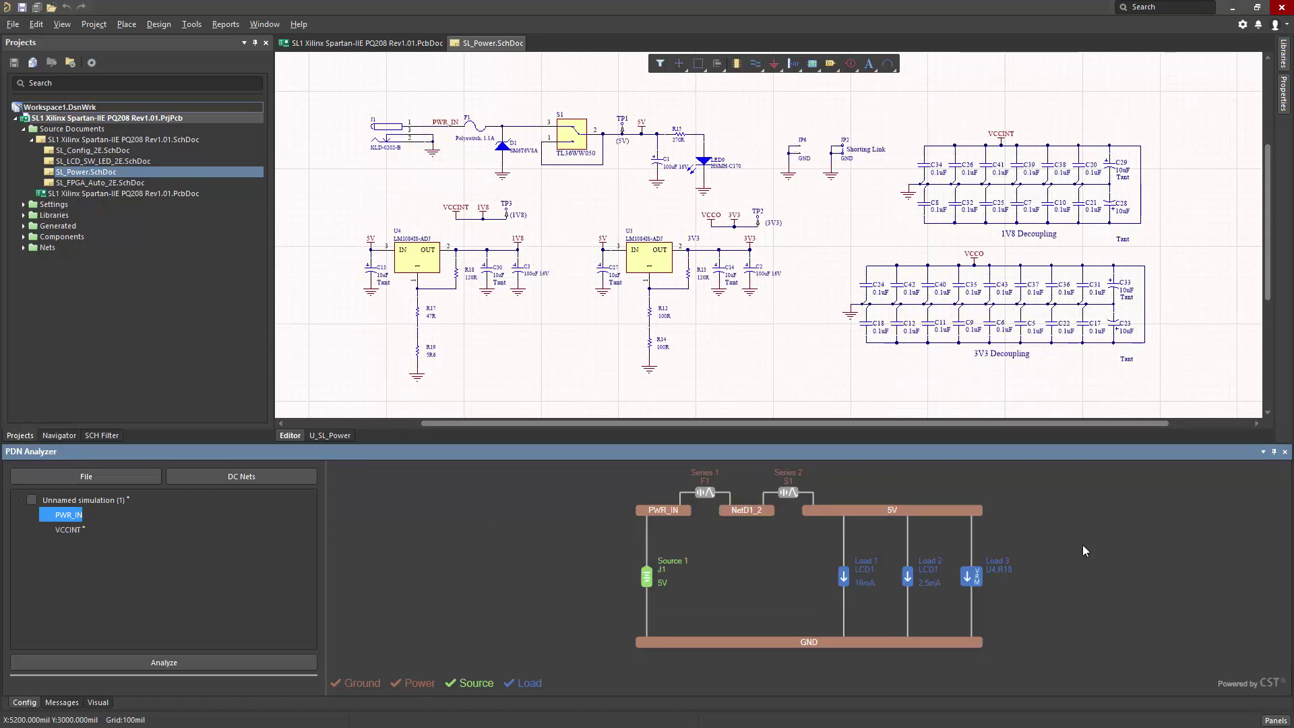
Save the simulation over the existing network.pdna in ConfigFiles_2.0, confirming the overwrite.
click(70, 530)
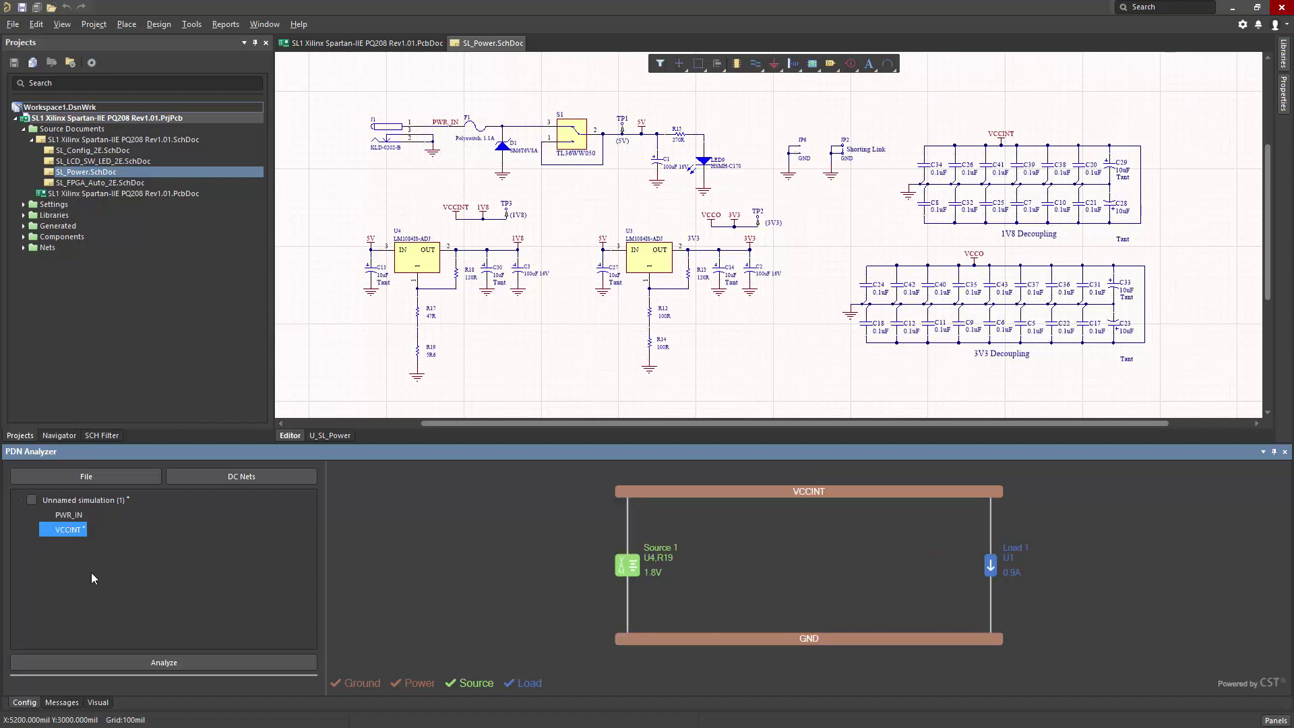
click(97, 478)
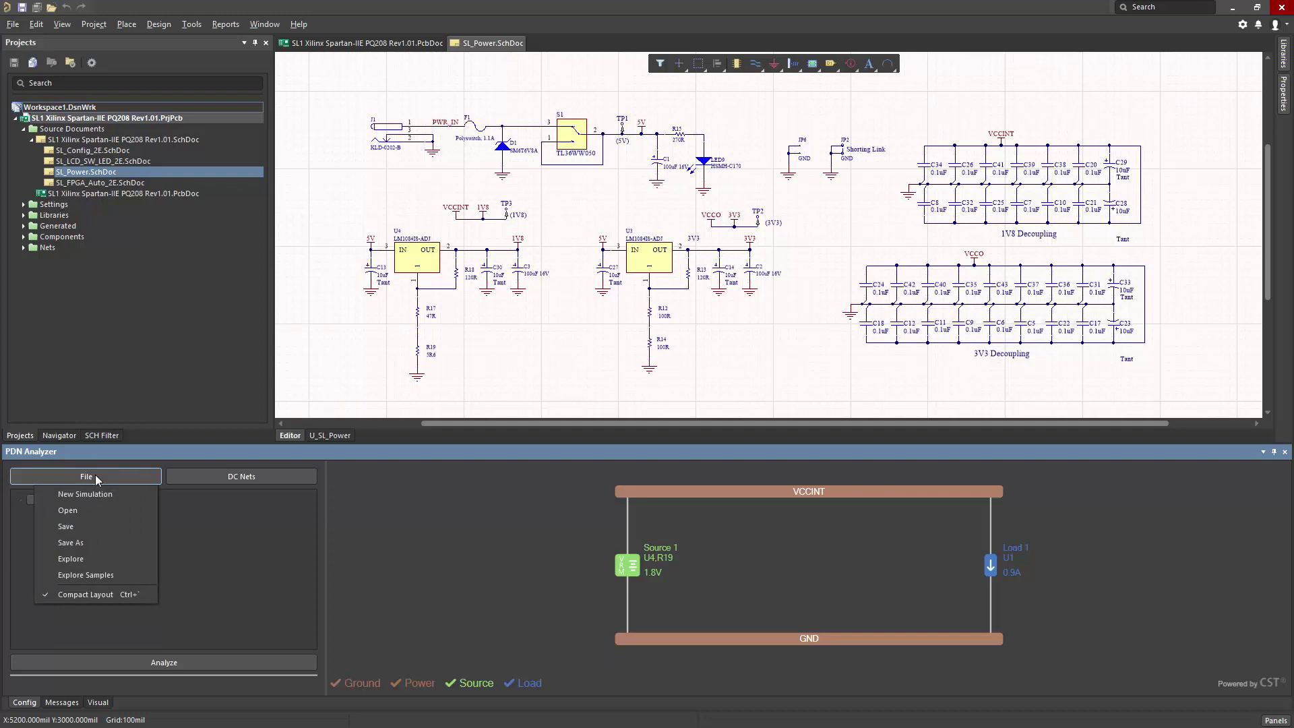
click(70, 541)
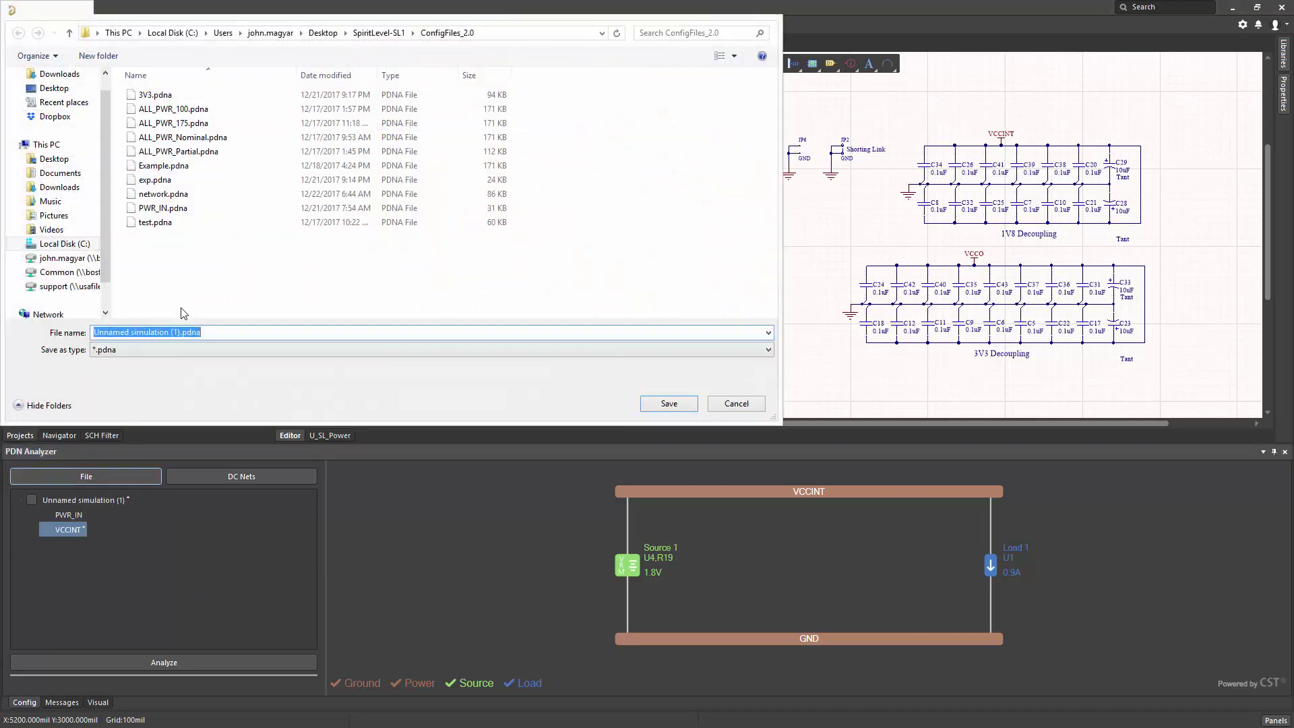
click(174, 195)
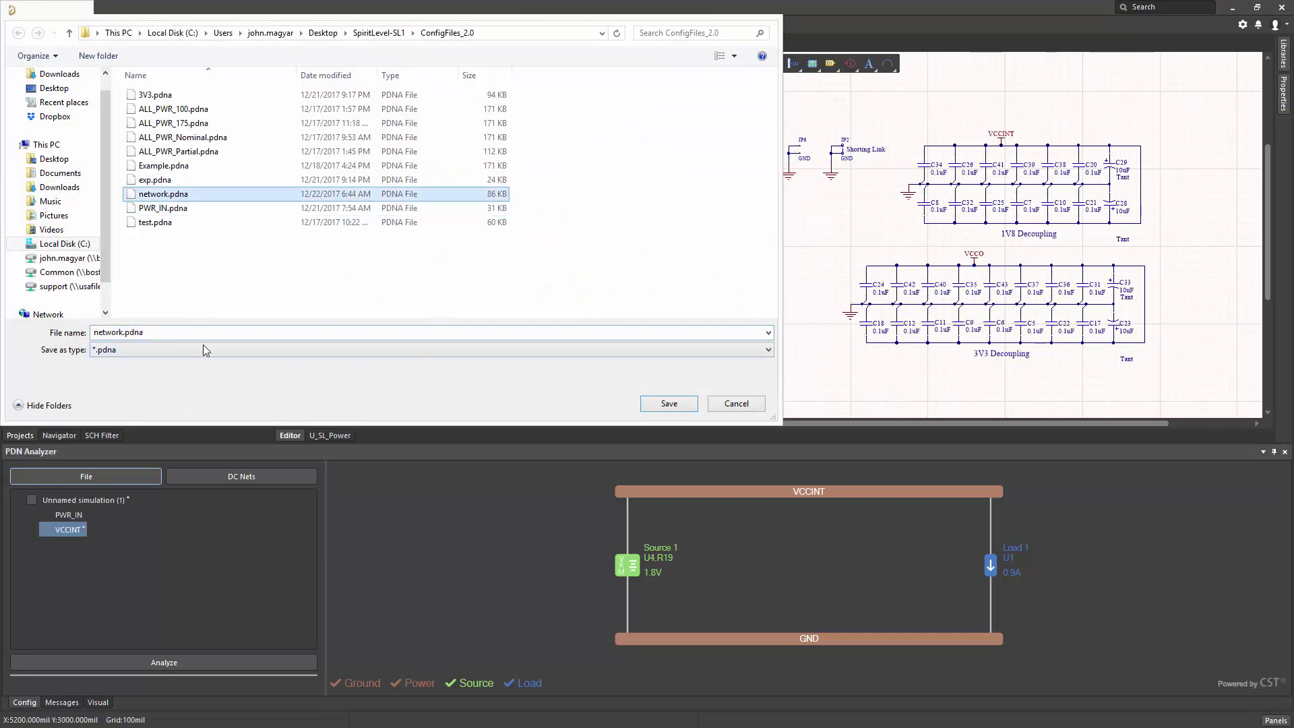
click(677, 407)
click(689, 374)
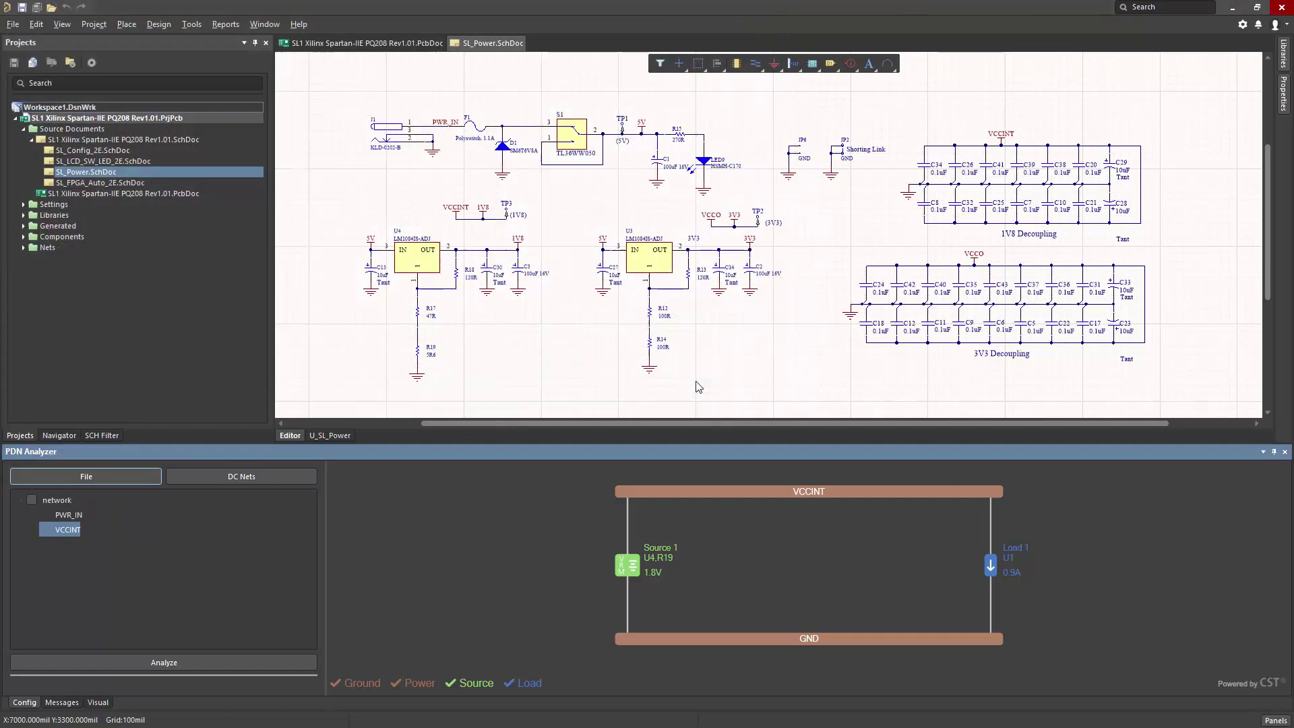